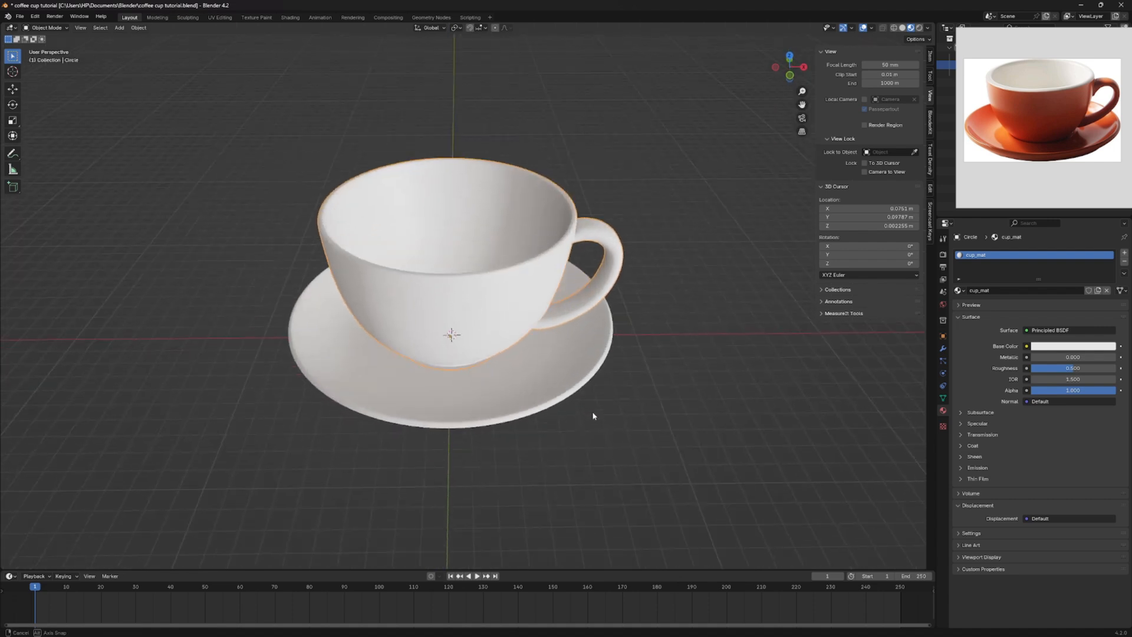
Step: Set the roughness of the cup's material to 0.2
left_click(1063, 368)
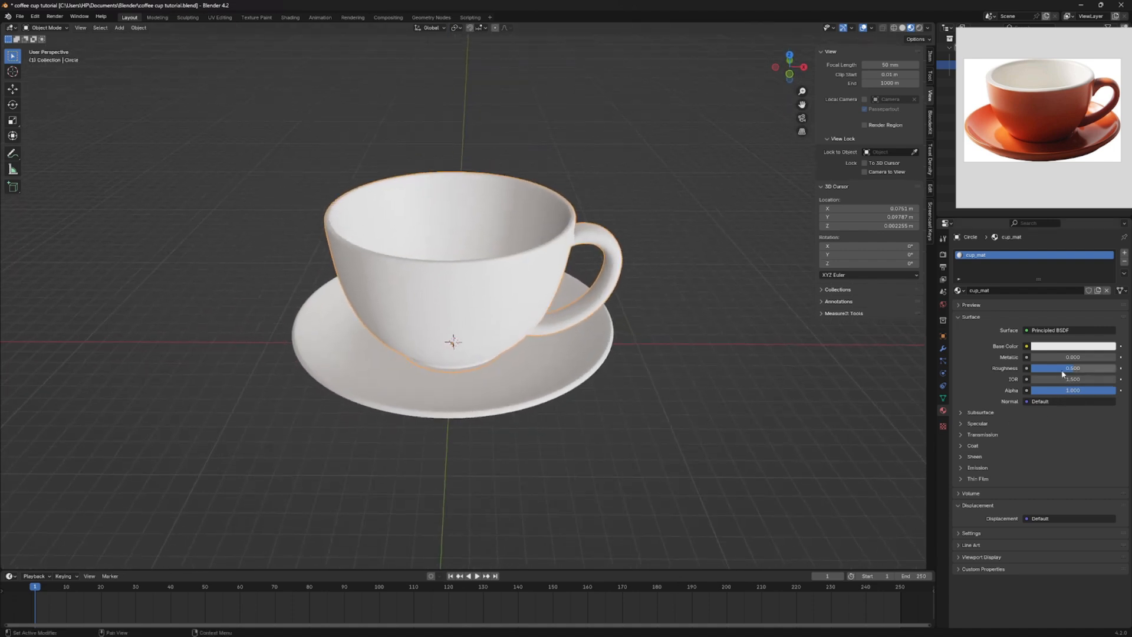
type(".2")
key("Return")
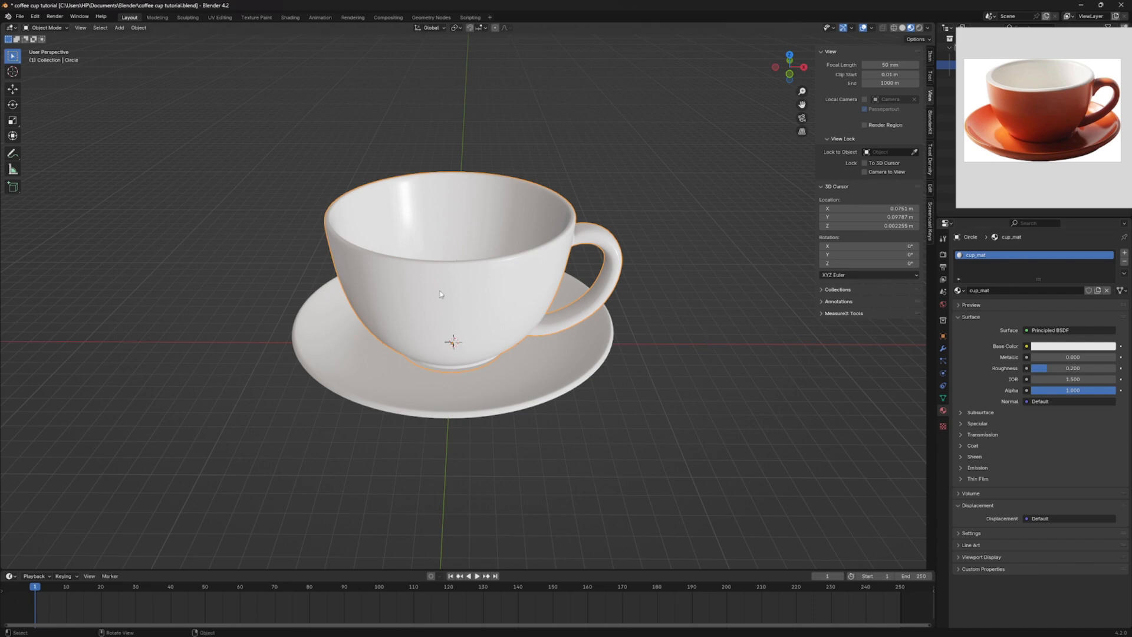
Step: Enter mesh editing on the cup and select the face loops around its outer wall, from the rim toward the base
middle_click_drag(440, 293, 441, 276)
key("Tab")
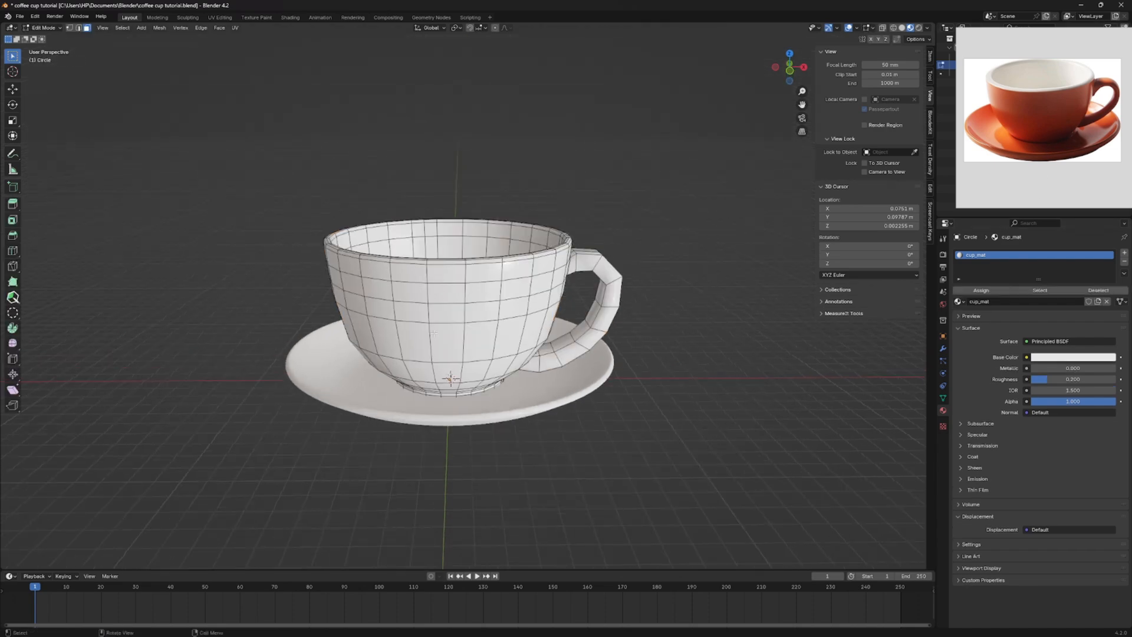
scroll(434, 333, "up", 4)
mouse_move(409, 255)
middle_mouse_down()
mouse_move(407, 244)
mouse_move(403, 256)
middle_mouse_up()
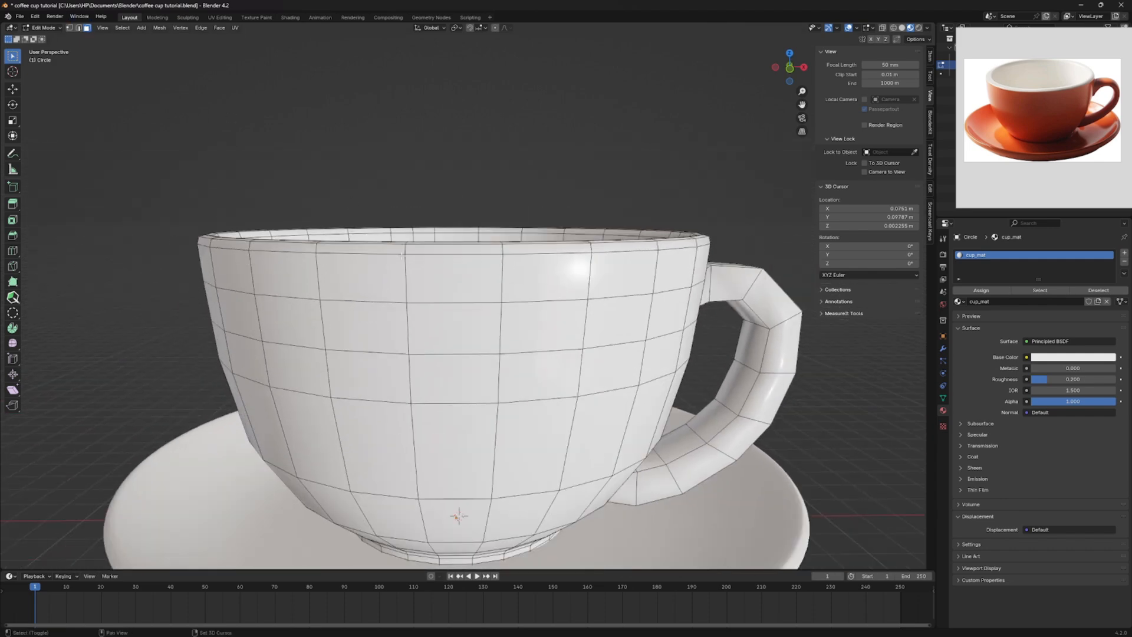
left_click(404, 275, "alt+shift")
left_click(407, 328, "alt+shift")
left_click(409, 378, "alt+shift")
left_click(413, 449, "alt+shift")
left_click(417, 515, "alt+shift")
Step: Isolate the cup and extend the face selection over the lowest outer loops and the foot ring
key("slash")
scroll(416, 420, "up", 6)
left_click(426, 347, "alt+shift")
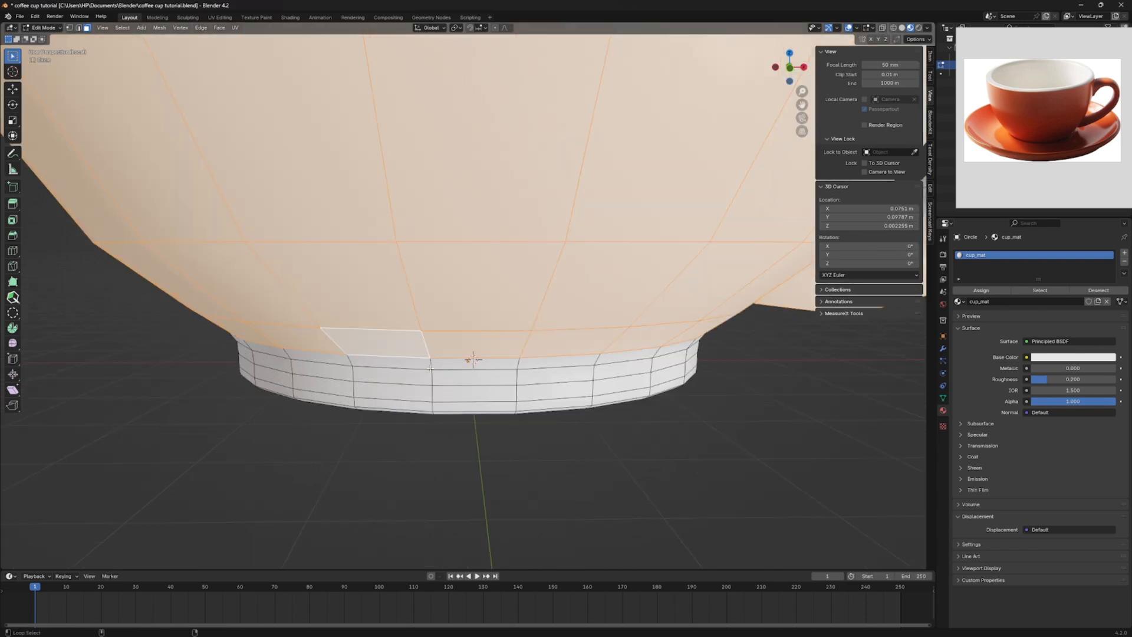
middle_click_drag(473, 360, 482, 386)
left_click(561, 441, "ctrl+shift")
scroll(482, 387, "down", 8)
middle_click_drag(637, 457, 636, 450)
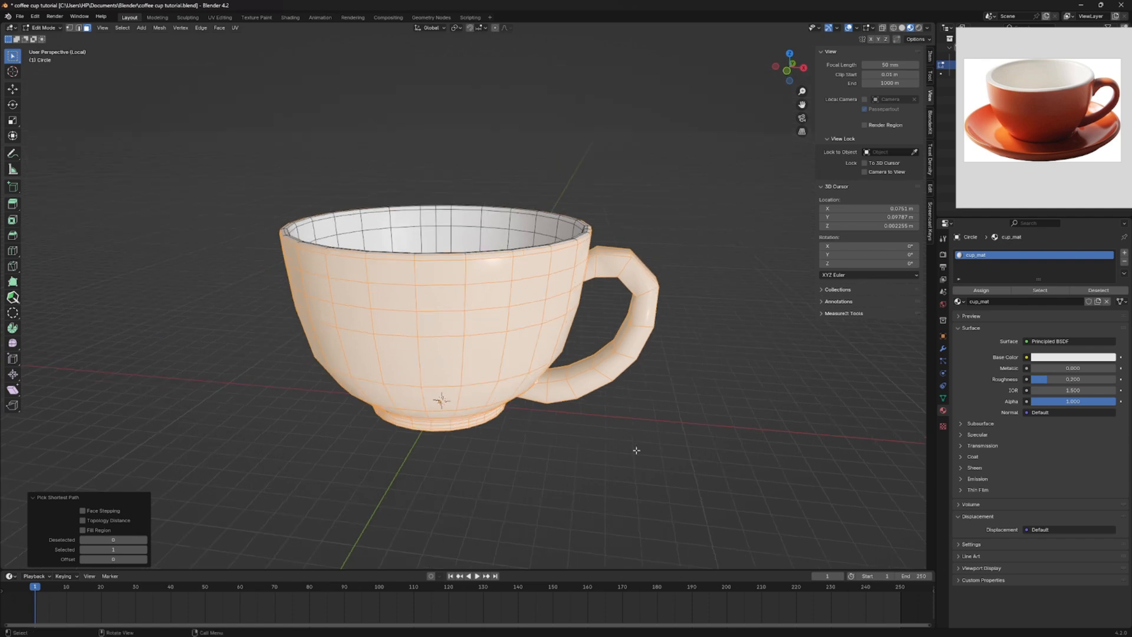
Step: Make a separate copy of the cup_mat material and rename it cup_mat. 2
left_click(1098, 301)
left_click(997, 302)
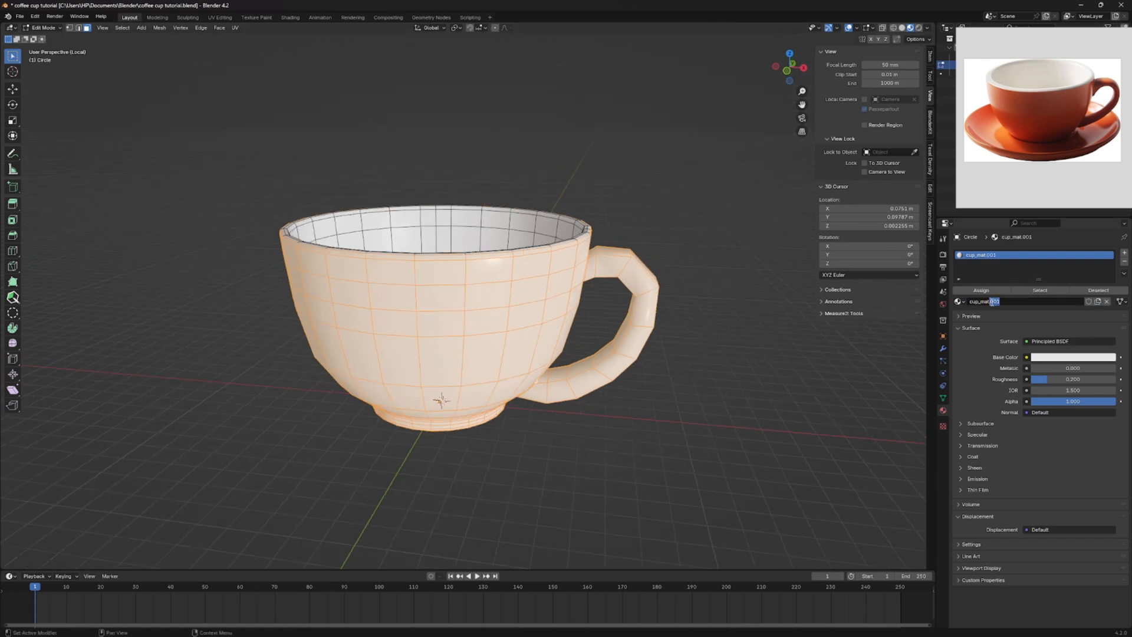
key("BackSpace")
Step: Add a second material slot to the cup and load cup_mat. 2 into it
left_click(1124, 252)
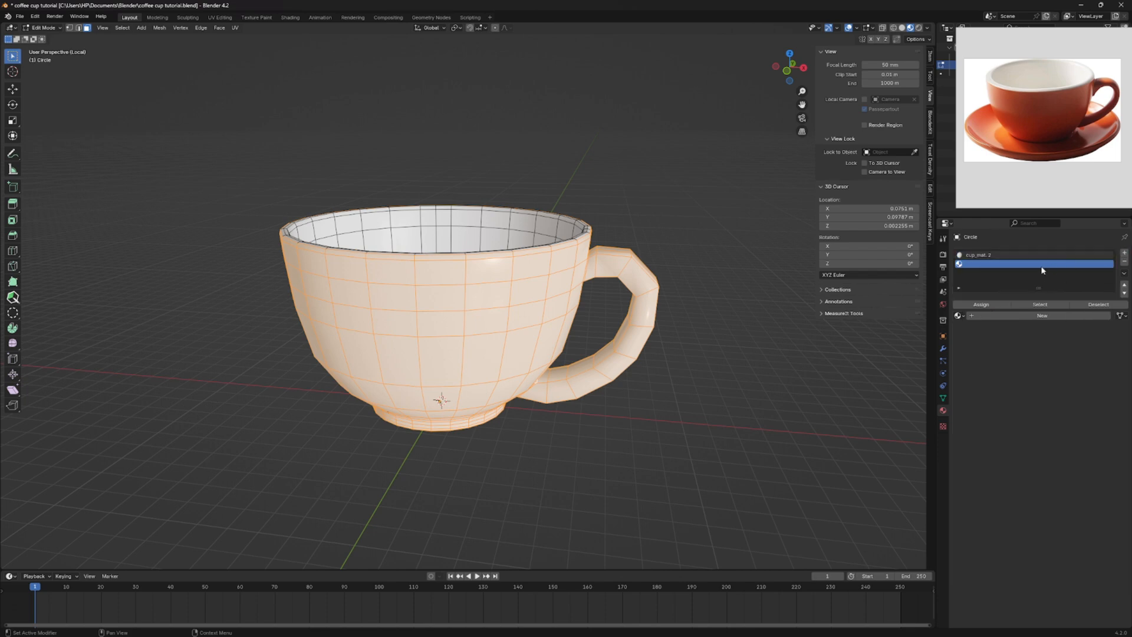
left_click(1038, 317)
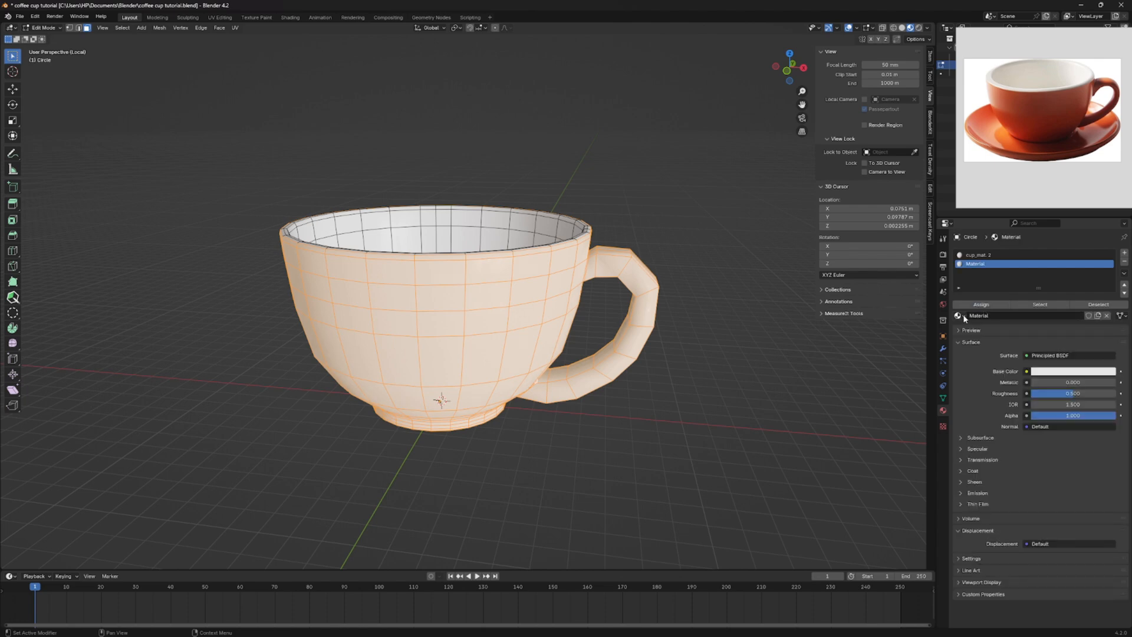
left_click(961, 316)
left_click(978, 340)
Step: Give cup_mat. 2 a red-orange base color and assign it to the selected outer faces, with cup_mat in the first slot
left_click(1045, 371)
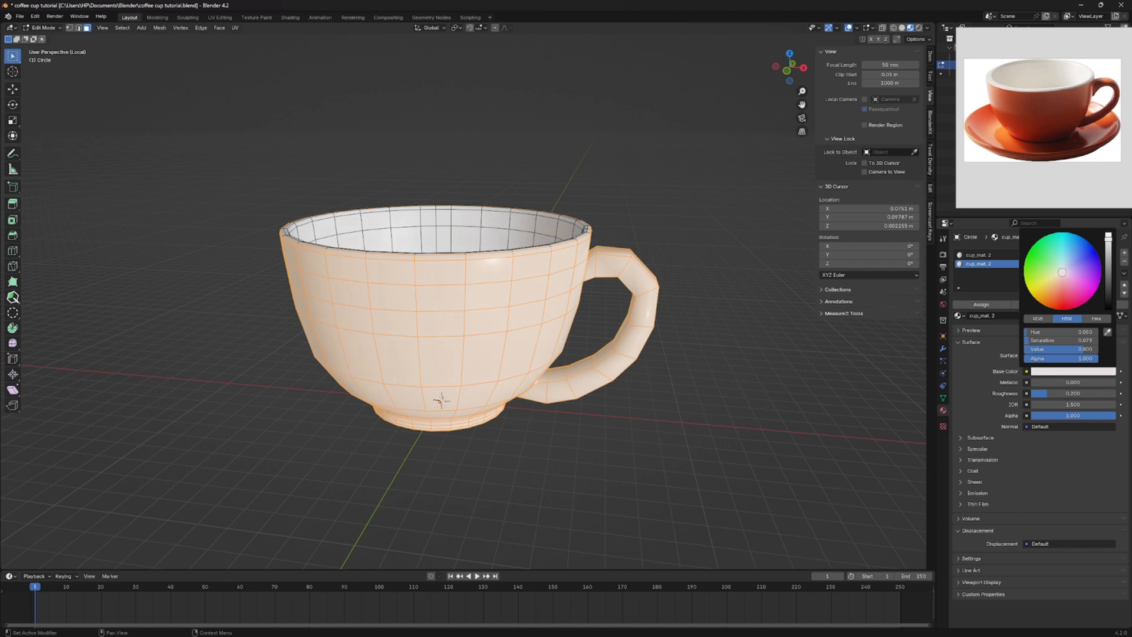
left_click_drag(1062, 272, 1061, 300)
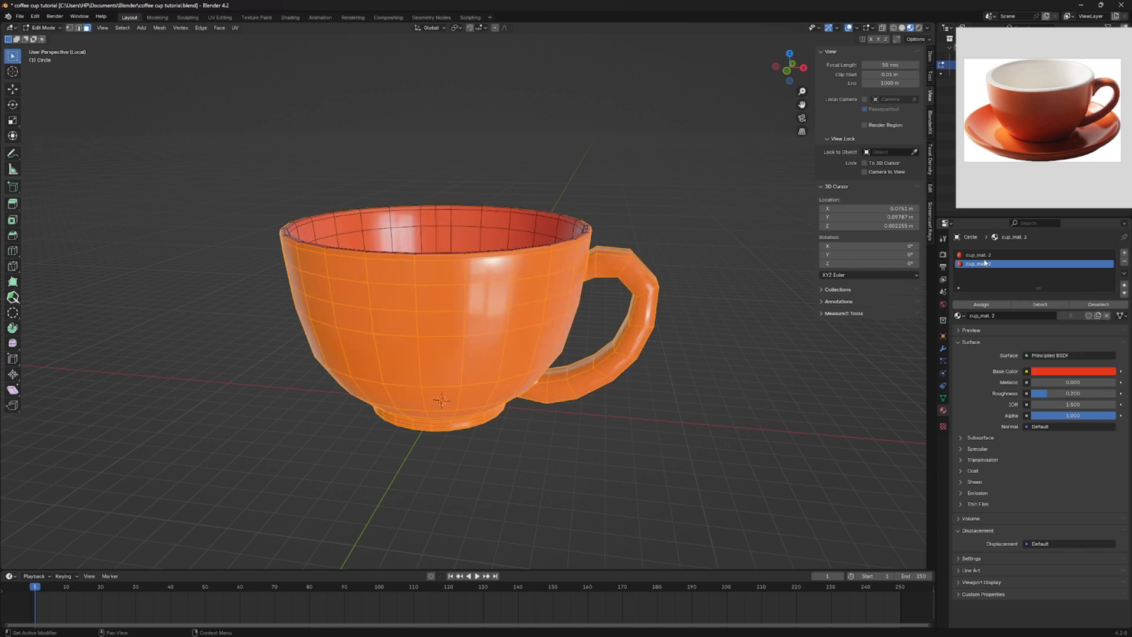
key("Tab")
left_click(1002, 264)
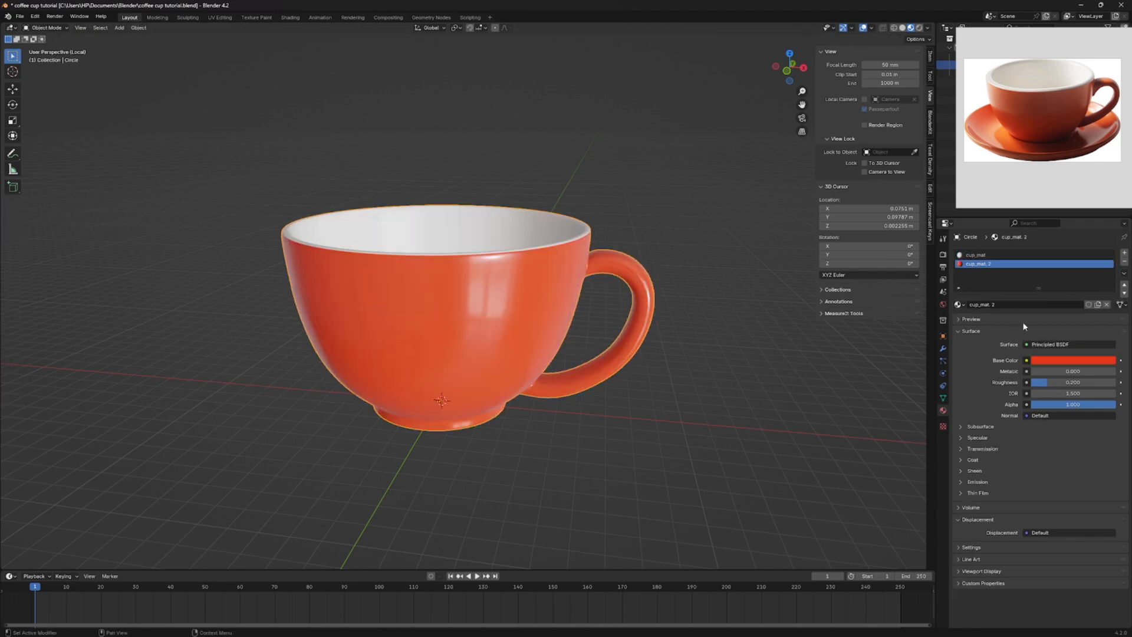
Step: Shift the base color of cup_mat. 2 slightly toward orange and copy its hex code
left_click(1059, 360)
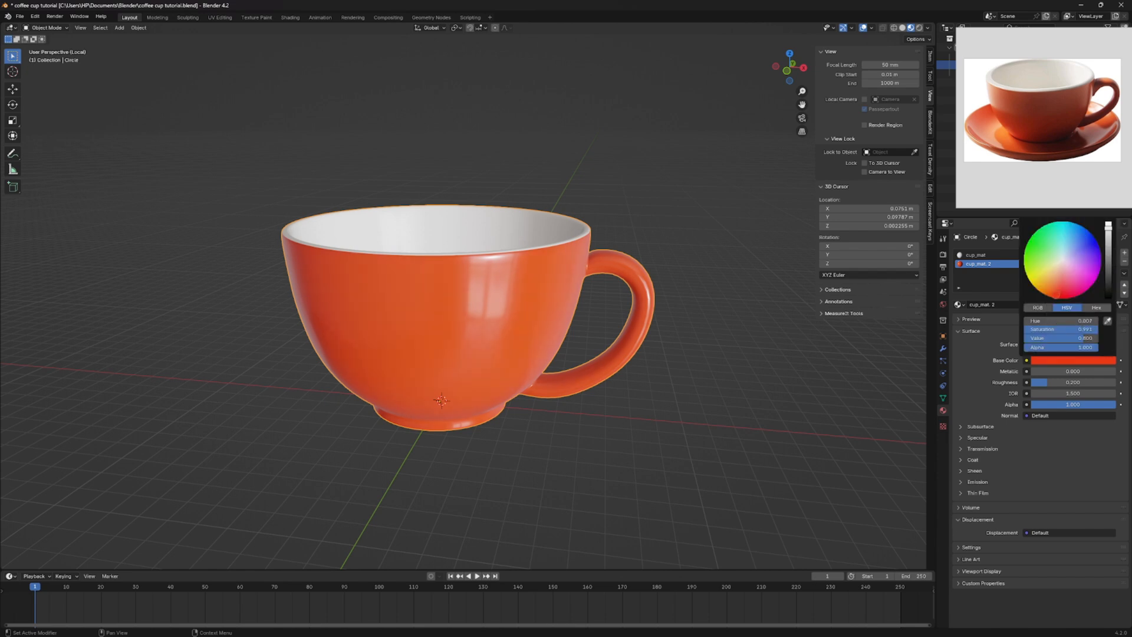
left_click_drag(1053, 296, 1055, 297)
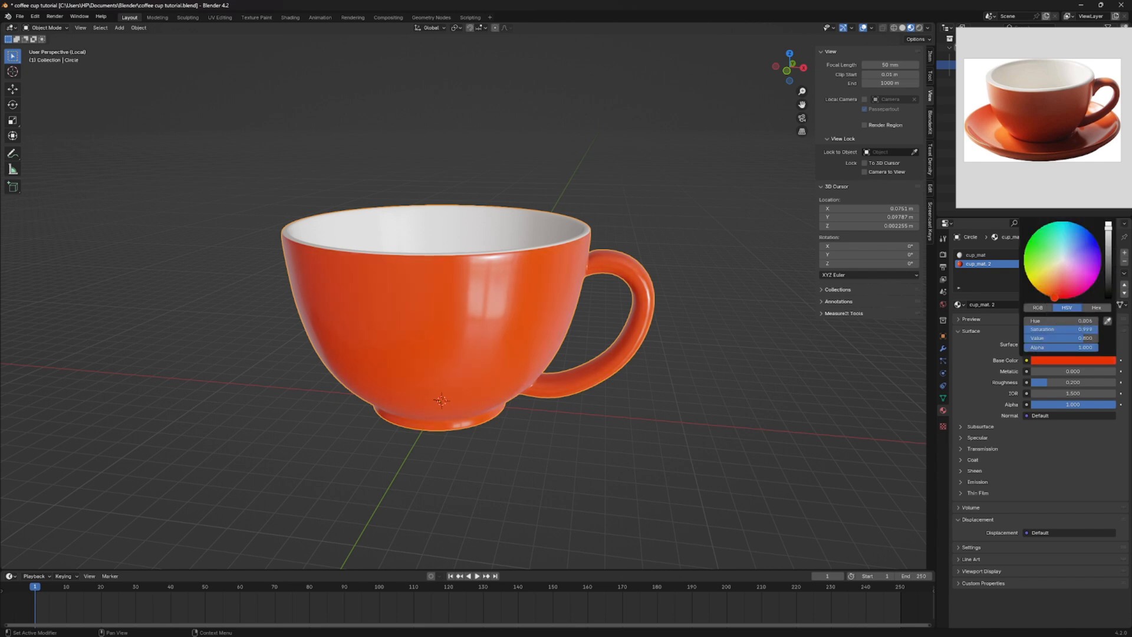
left_click(1059, 359)
left_click(1096, 307)
left_click(1051, 320)
key("ctrl+c")
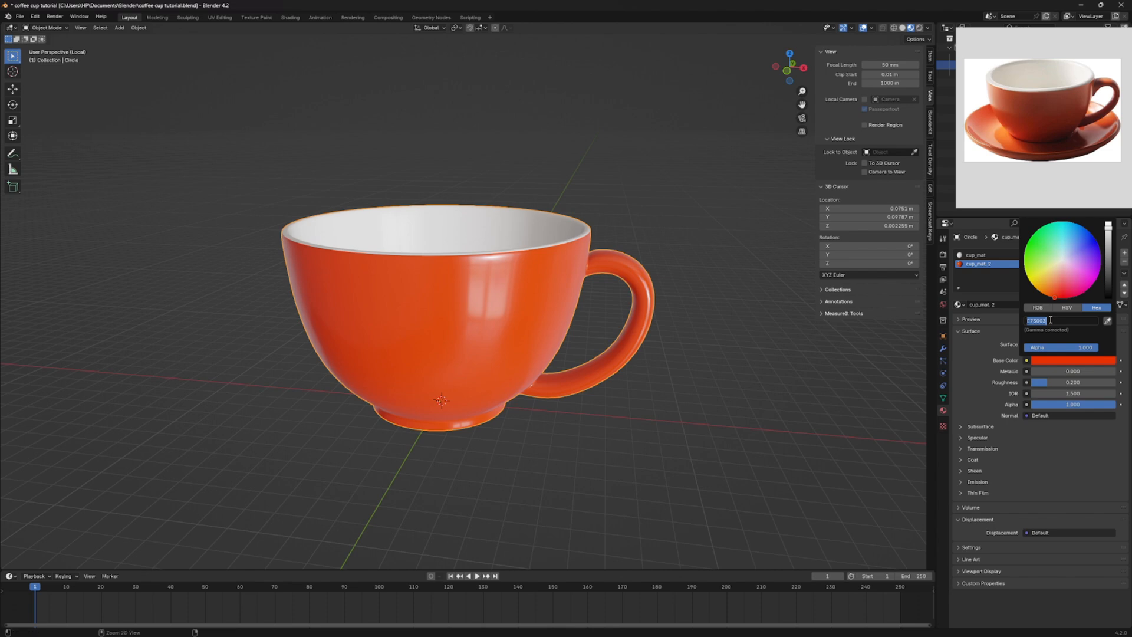
key("Return")
Step: Leave the isolated view and give the saucer a new material named saucer_mat
key("KP_Divide")
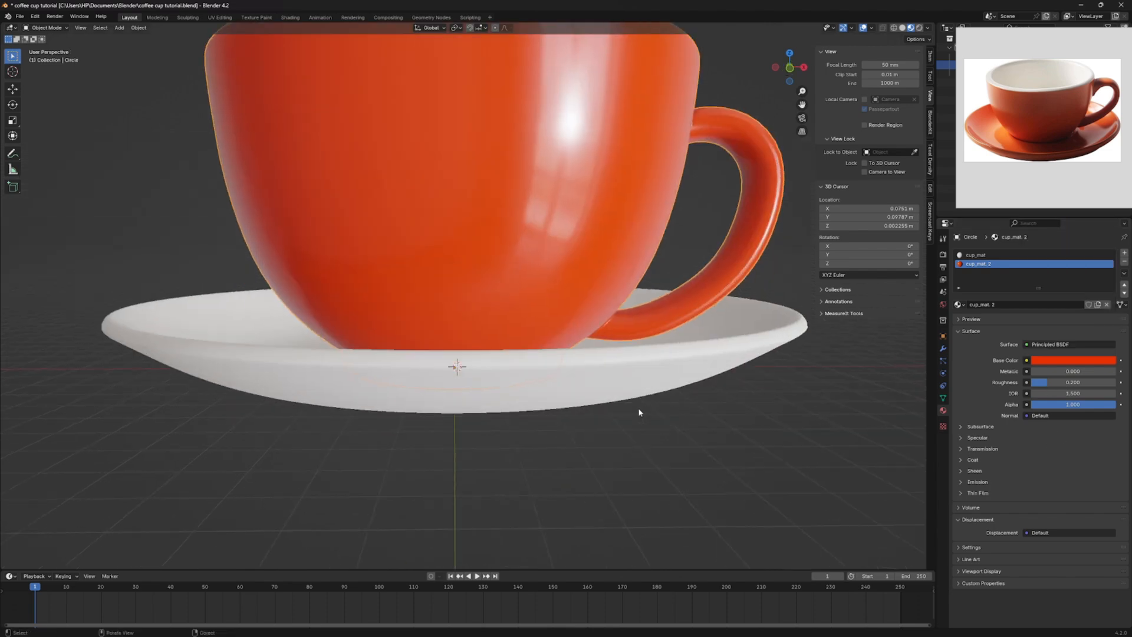
scroll(638, 408, "down", 3)
left_click(599, 379)
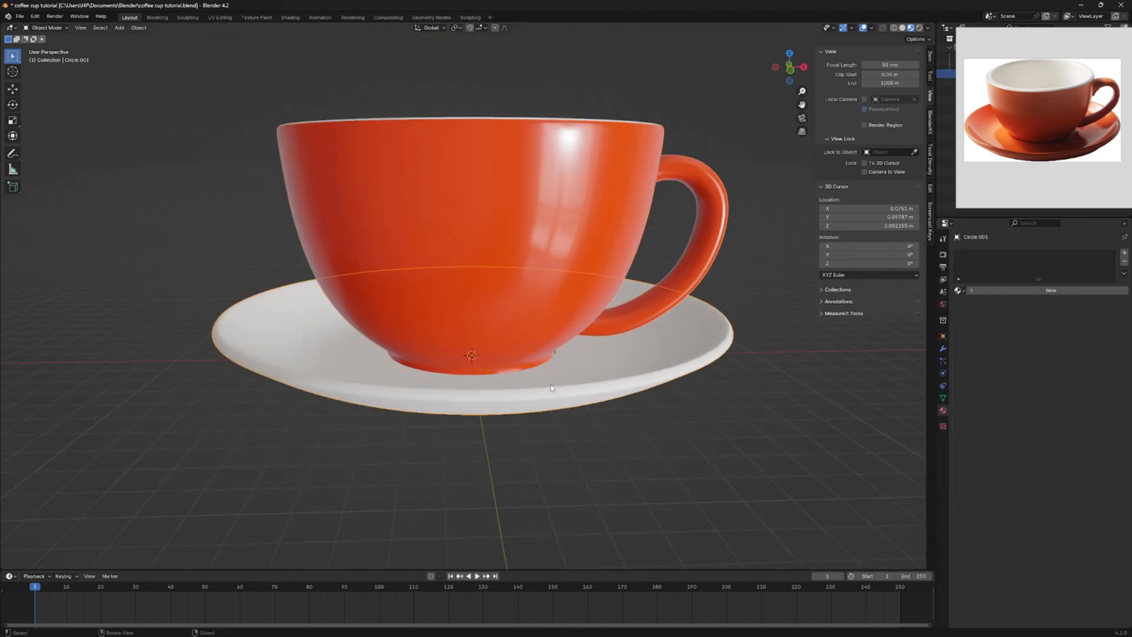
scroll(552, 387, "down", 1)
left_click(1055, 290)
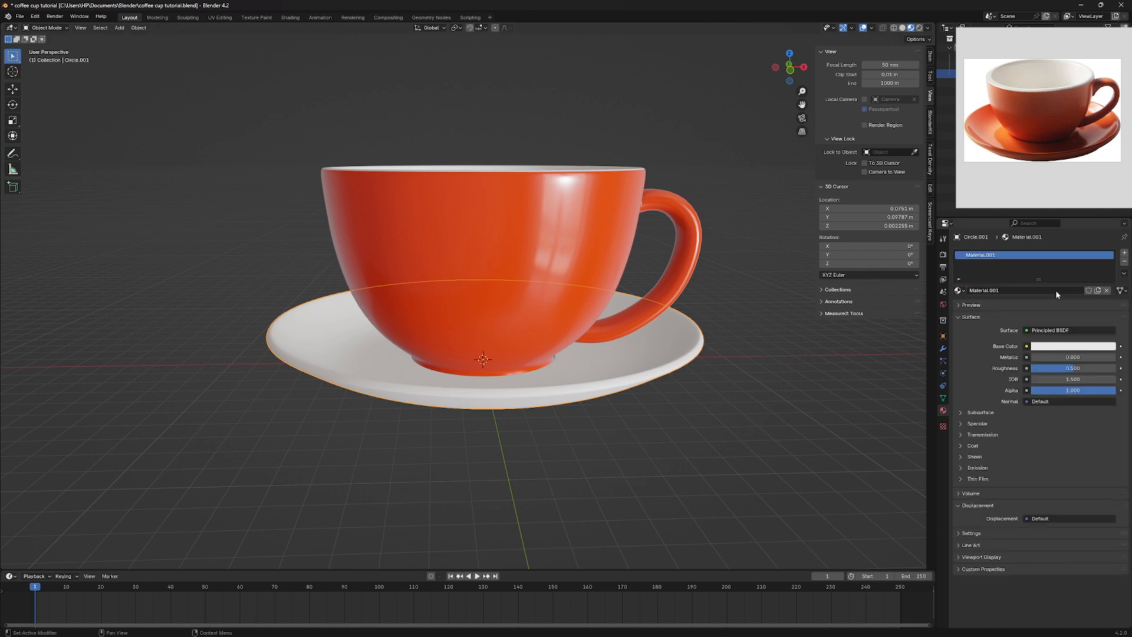
double_click(979, 291)
type("saucer_mat")
key("Return")
Step: Set the saucer material's roughness to 0.2 and paste the cup's copied hex code as its base color
left_click(1065, 368)
type("0.2")
key("Return")
left_click(1064, 347)
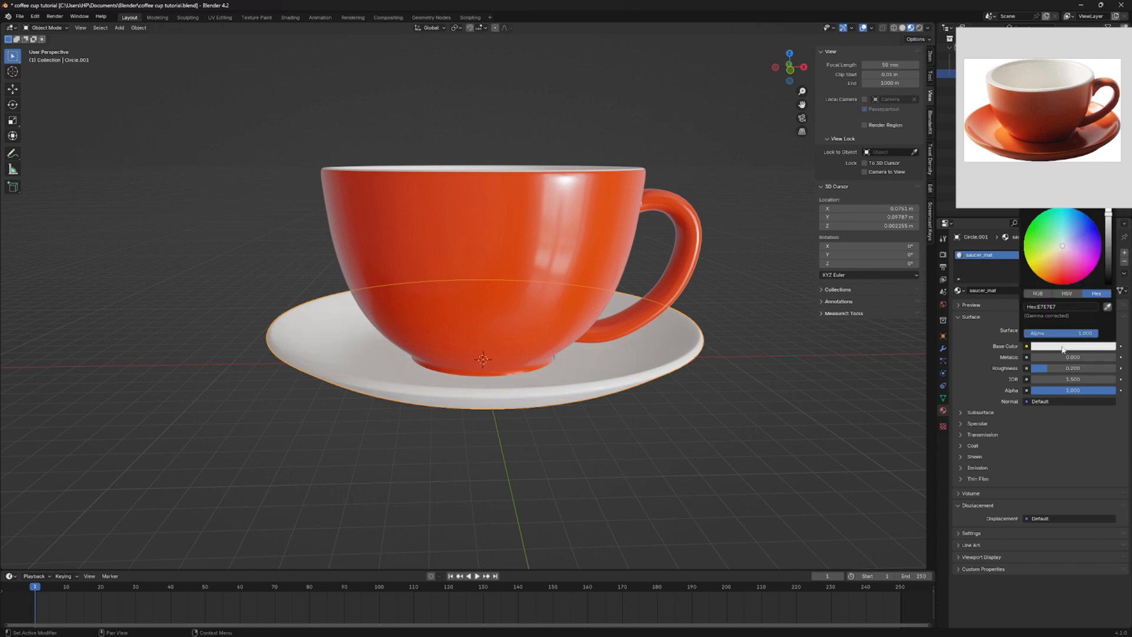
left_click(1050, 306)
key("ctrl+v")
key("Return")
middle_click_drag(588, 434, 584, 407)
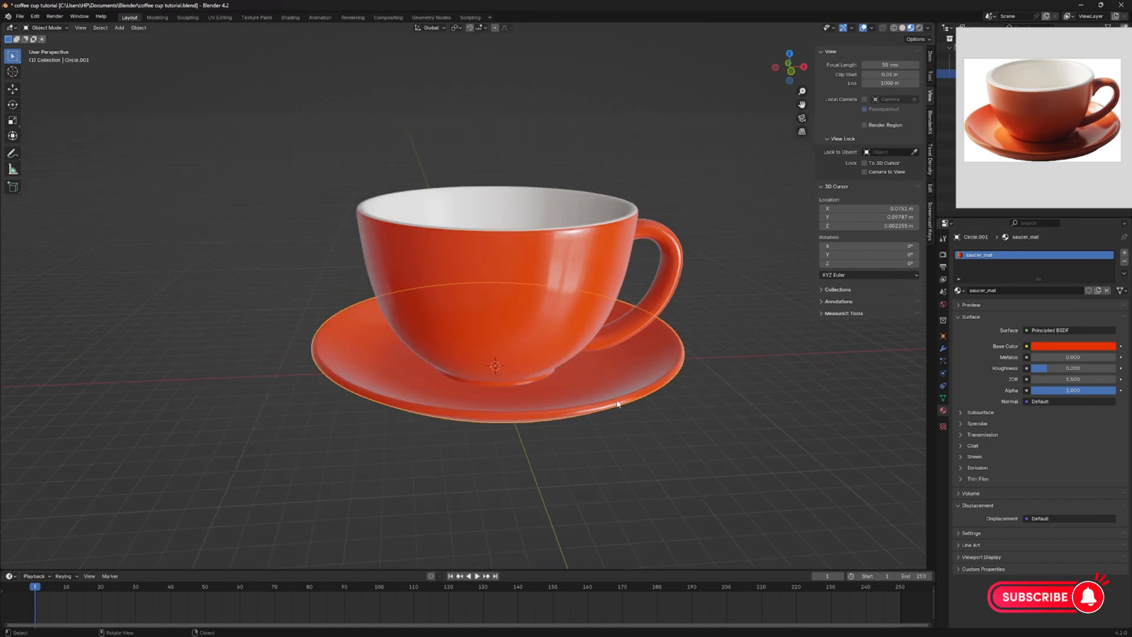
Step: Enlarge the timeline area and switch it to the Shader Editor
left_click_drag(504, 569, 499, 435)
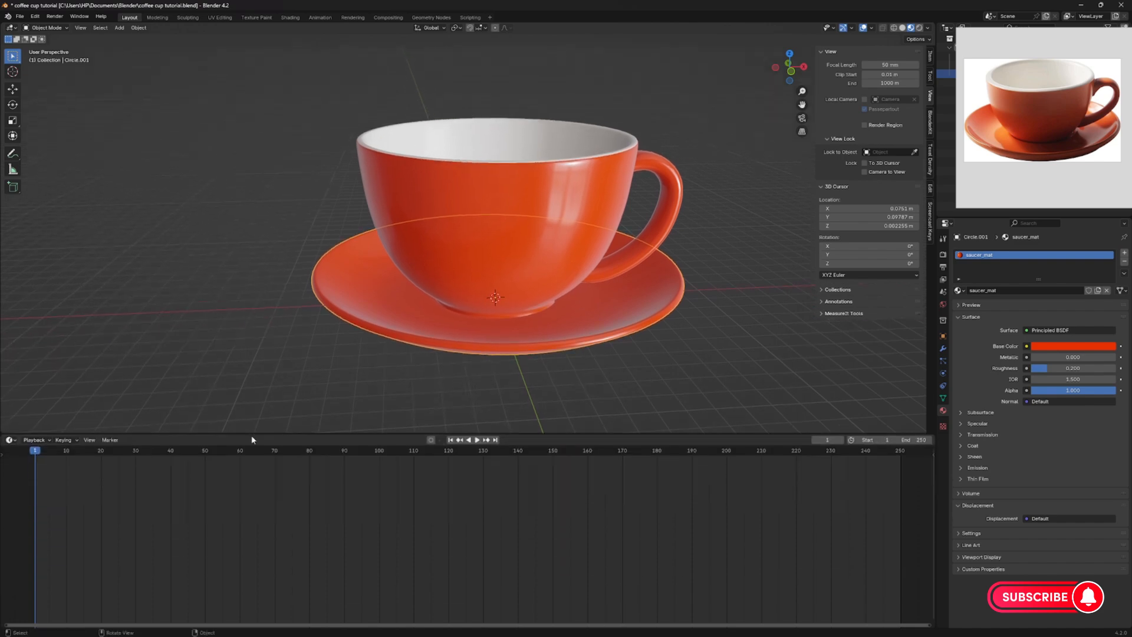
left_click(12, 440)
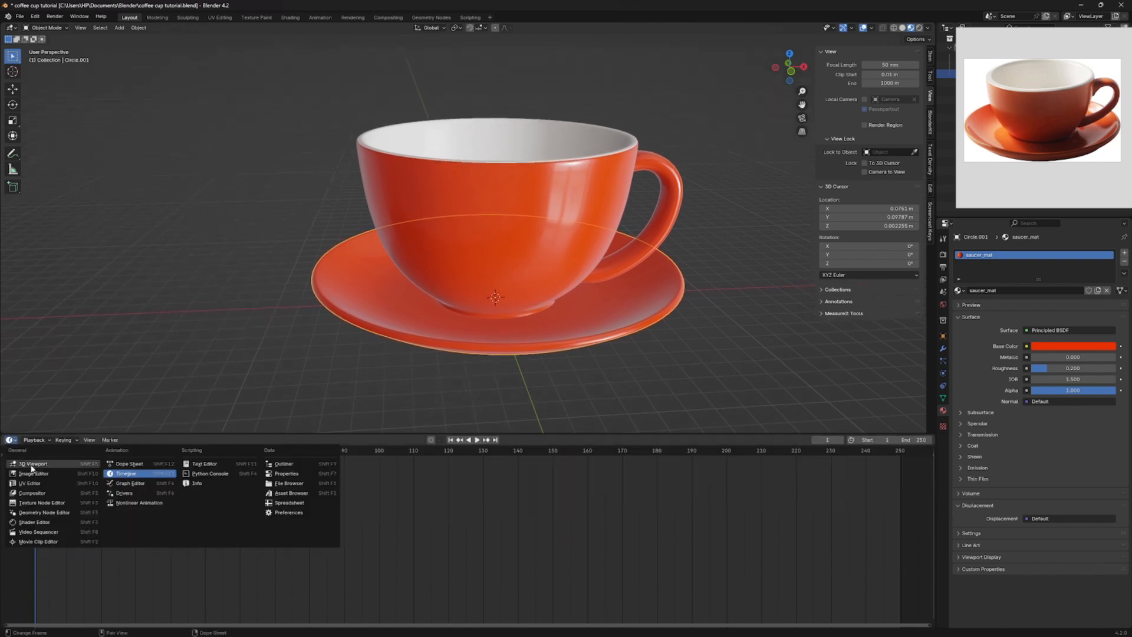
left_click(39, 523)
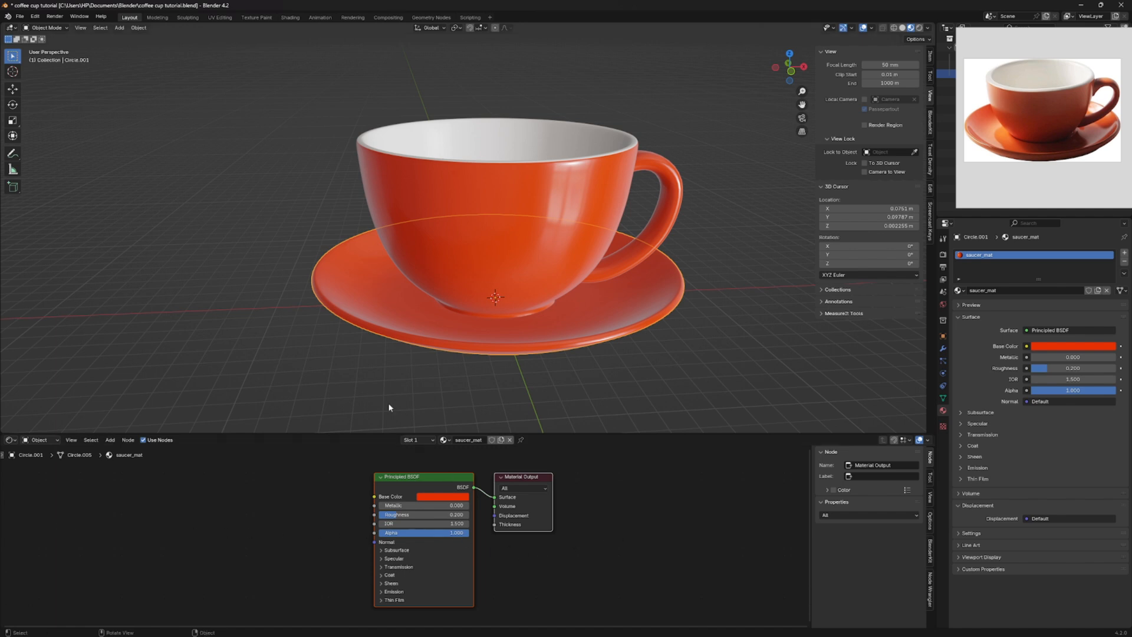
Step: Look up the Node Wrangler add-on in the preferences to check that it is available
left_click(35, 16)
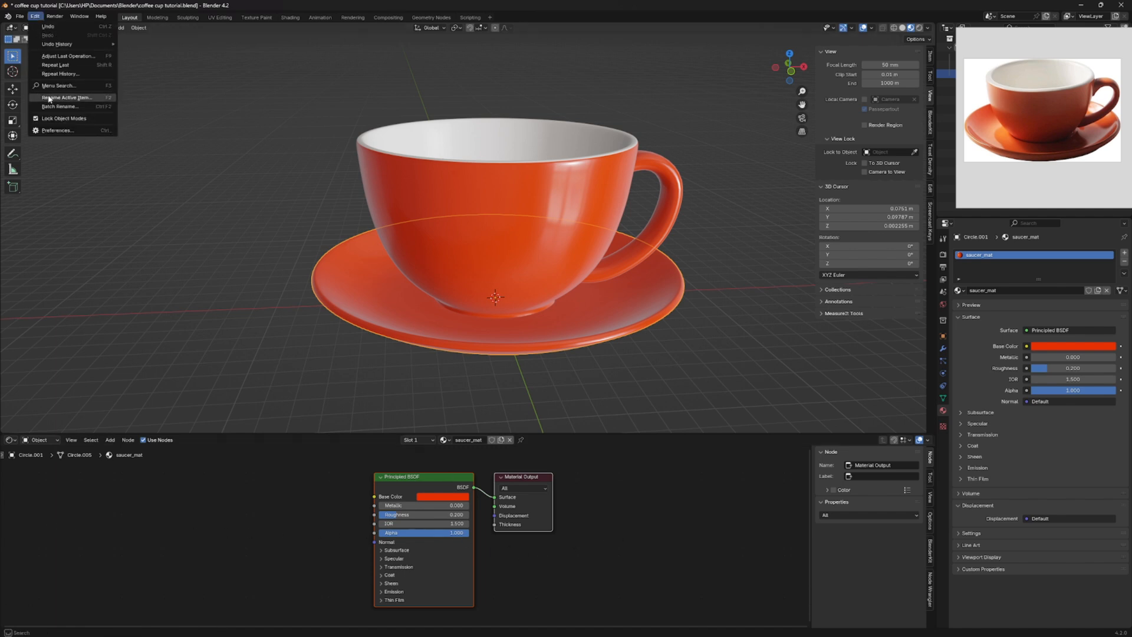
left_click(54, 131)
left_click(29, 98)
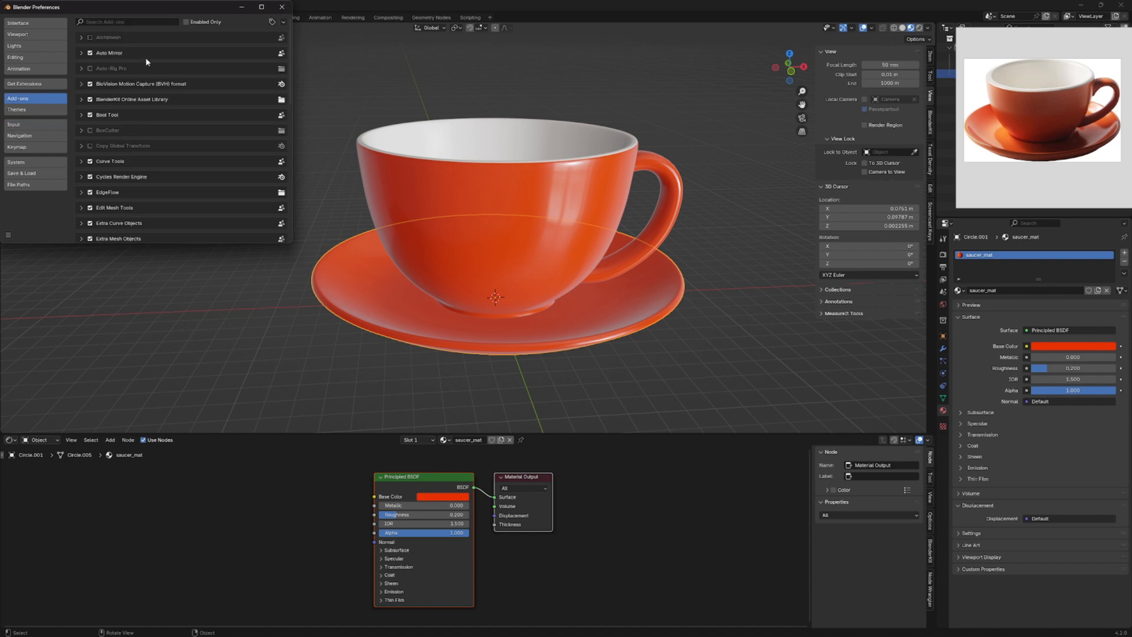
left_click(125, 23)
type("wran")
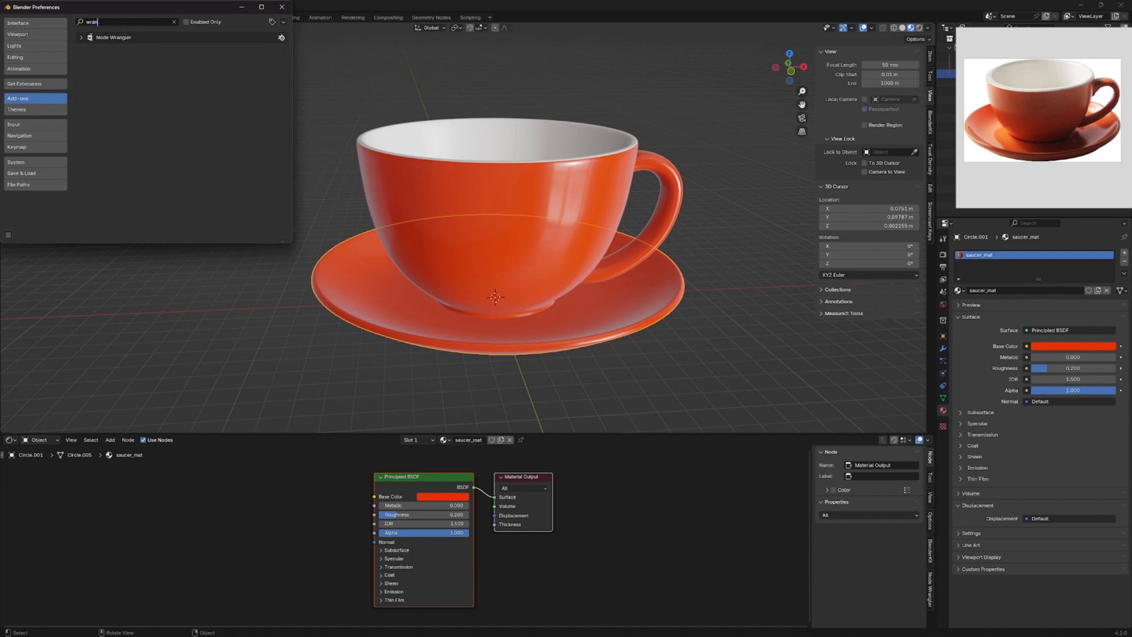
left_click(282, 6)
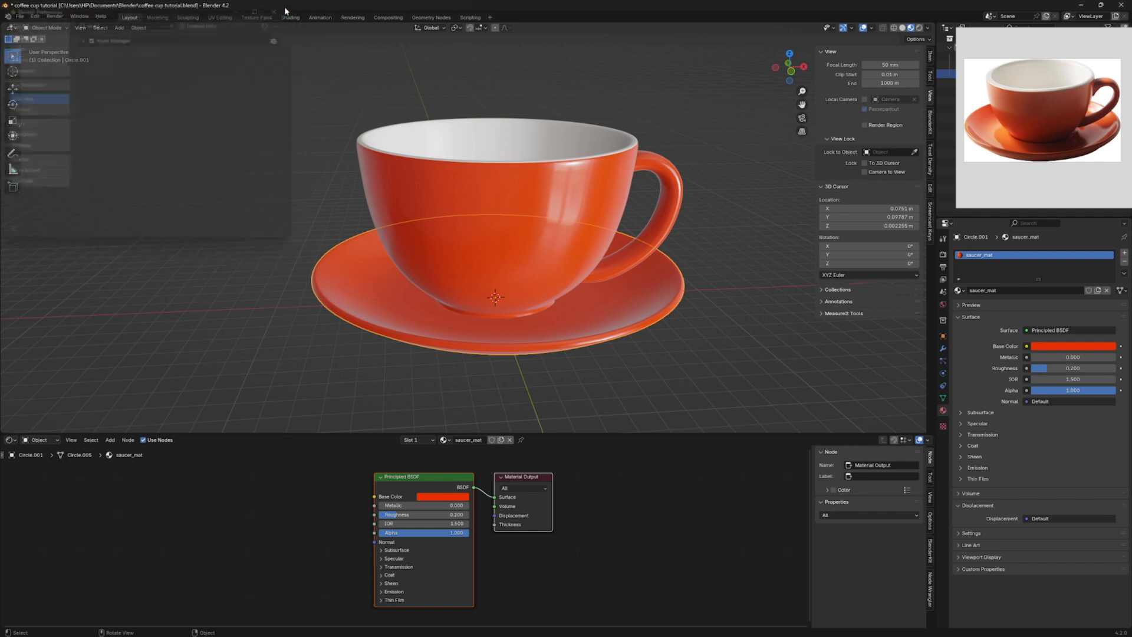
Step: Add a Node Wrangler texture setup with Texture Coordinate, Mapping and Image Texture nodes to the saucer's Principled BSDF
left_click(419, 476)
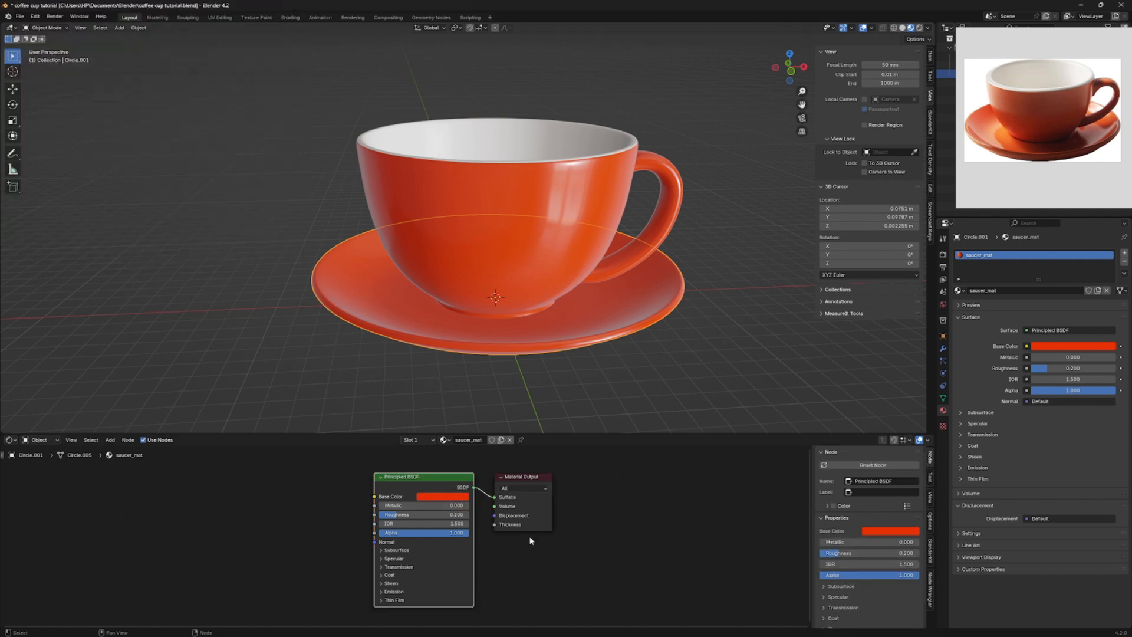
key("ctrl+t")
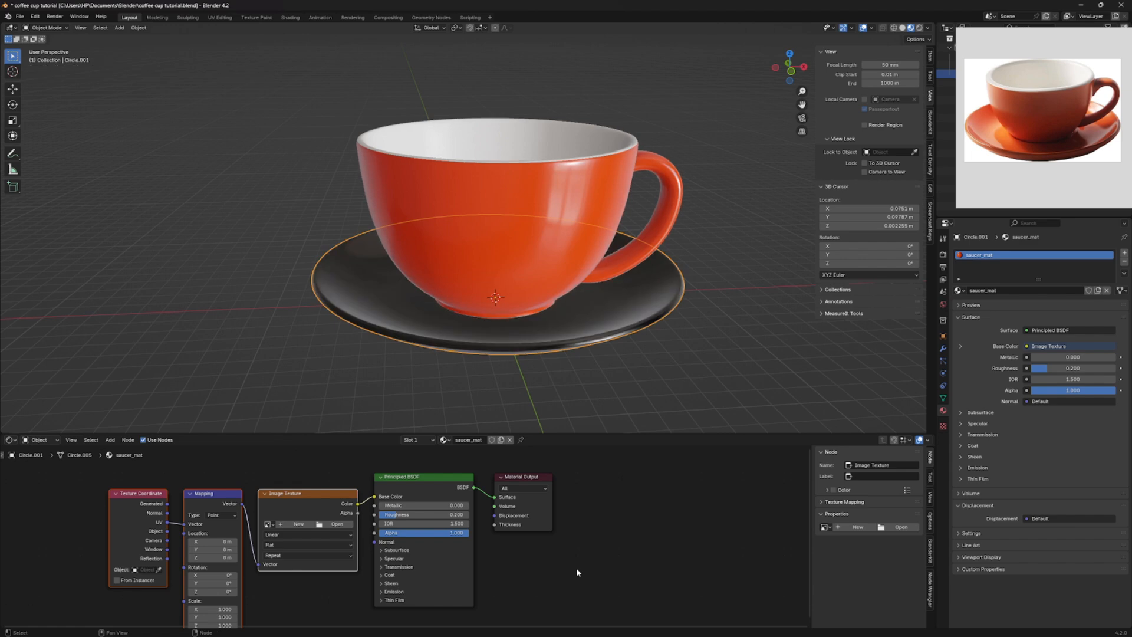
scroll(272, 518, "down", 1)
middle_click_drag(285, 515, 315, 492)
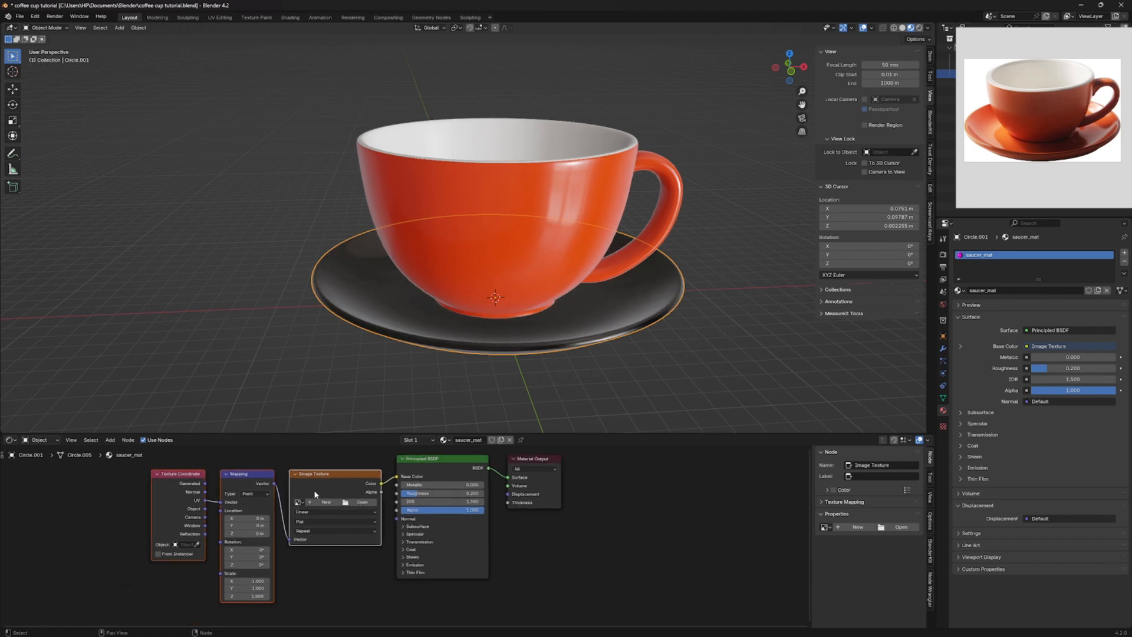
Step: Replace the Image Texture node with a Color Ramp between Mapping and Principled BSDF, and space the nodes out
left_click(328, 476)
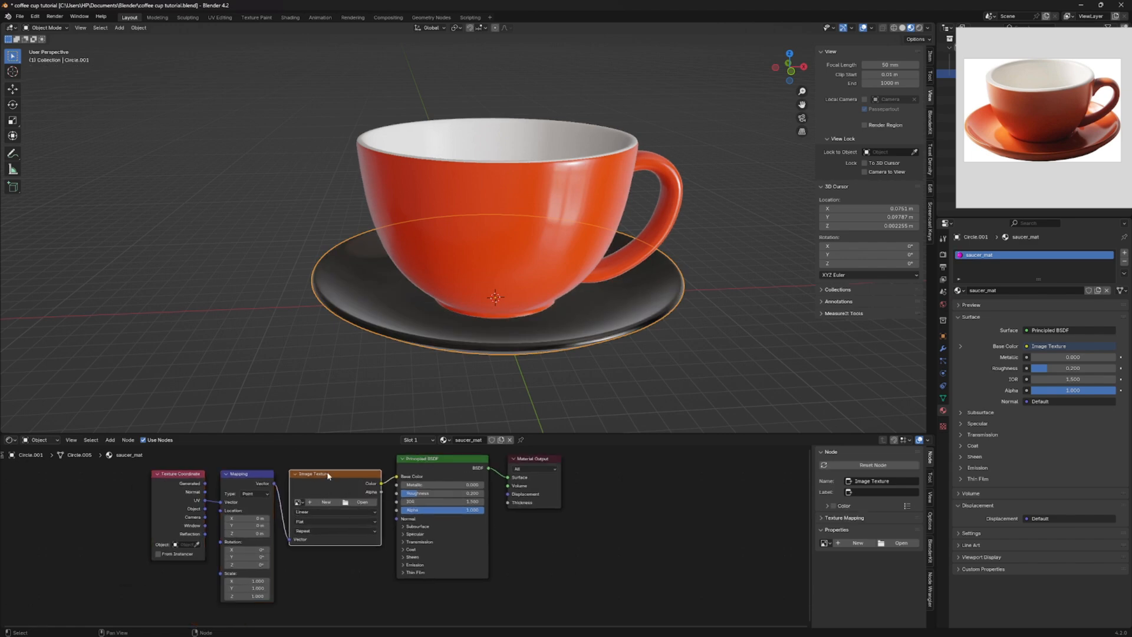
key("x")
key("shift+a")
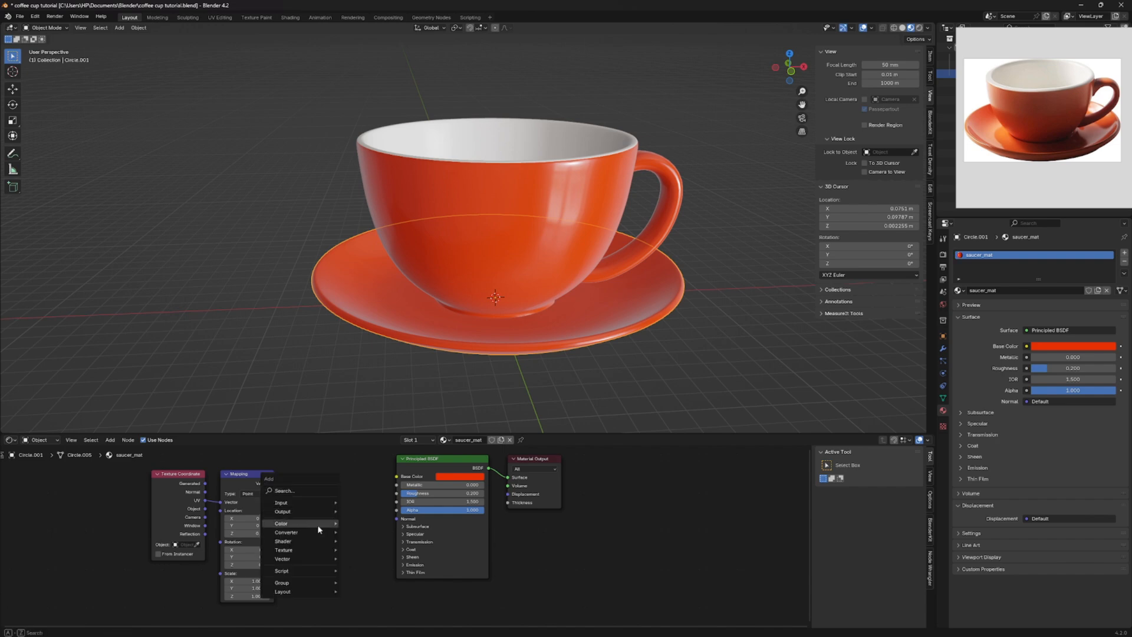
mouse_move(319, 532)
left_click(370, 440)
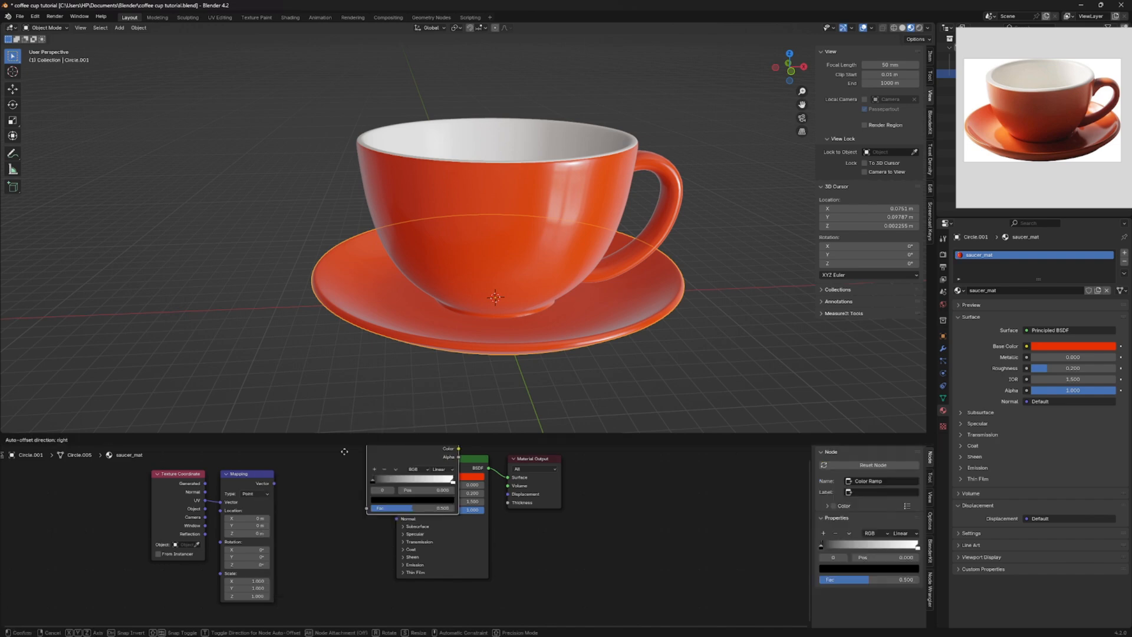
left_click(289, 479)
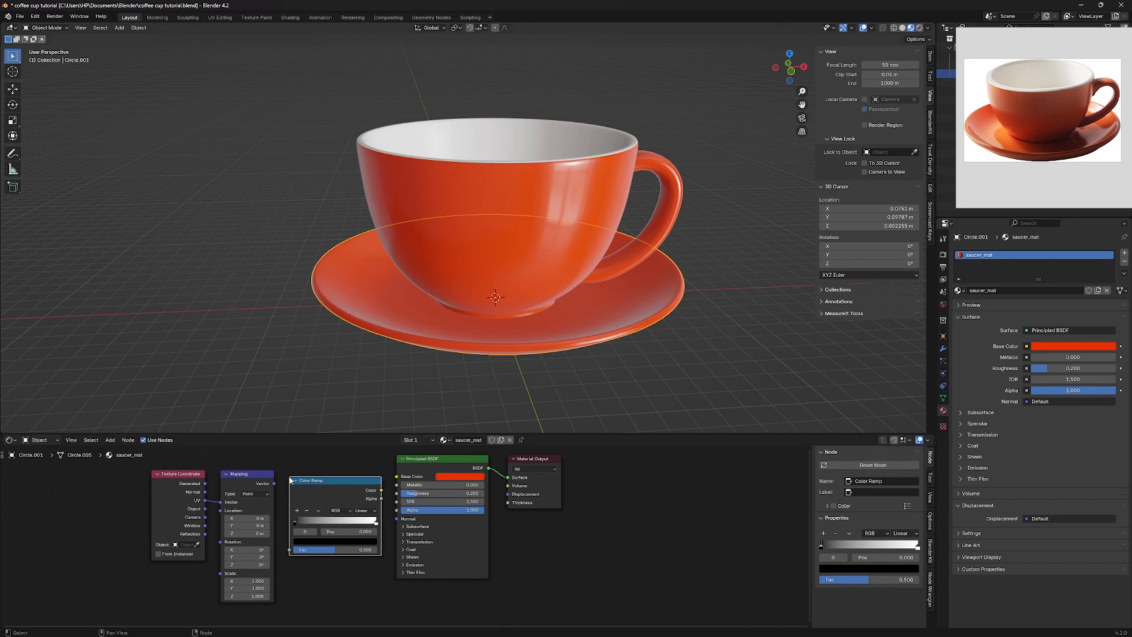
left_click_drag(135, 470, 270, 549)
left_click(306, 576)
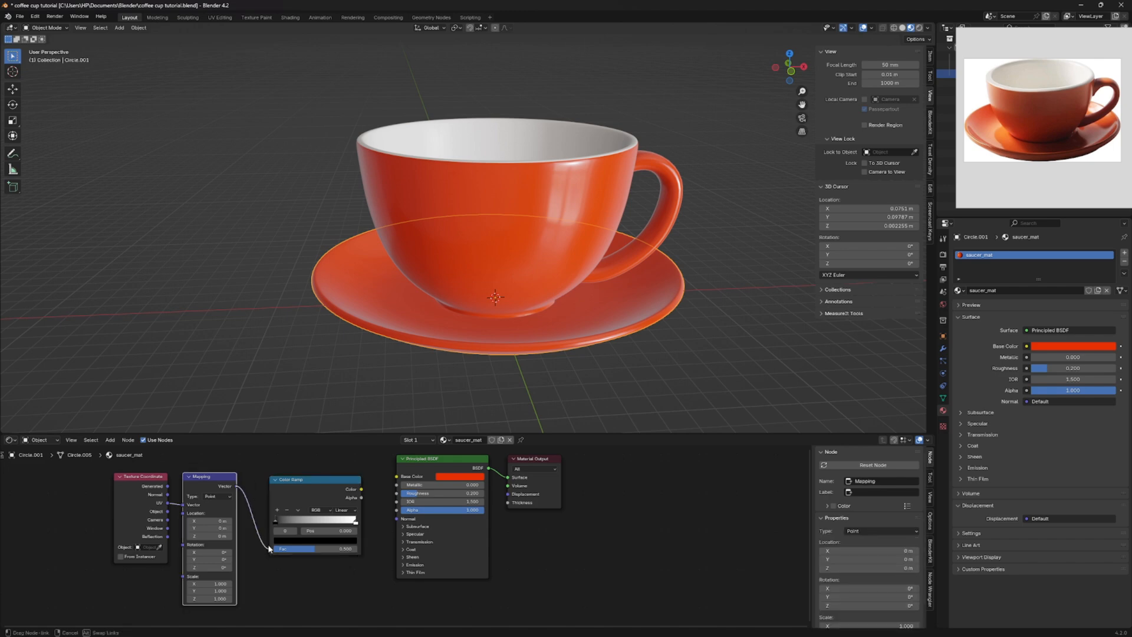
Step: Connect the Color Ramp's Color to the Principled BSDF Base Color and feed Generated coordinates into the Mapping vector
left_click_drag(362, 489, 397, 476)
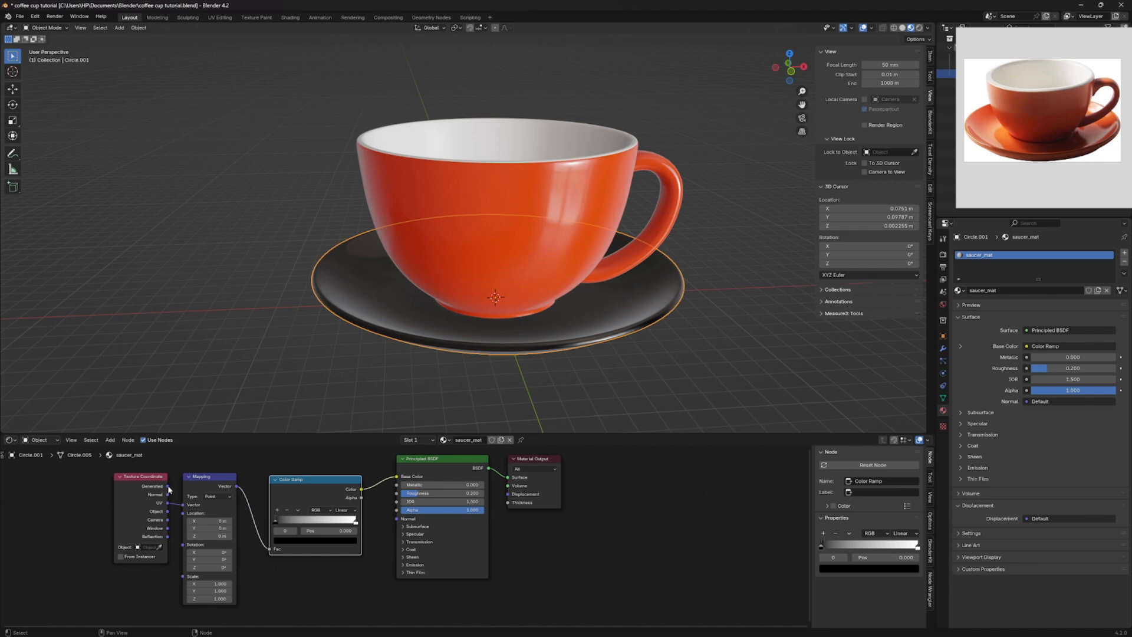
left_click_drag(168, 487, 183, 504)
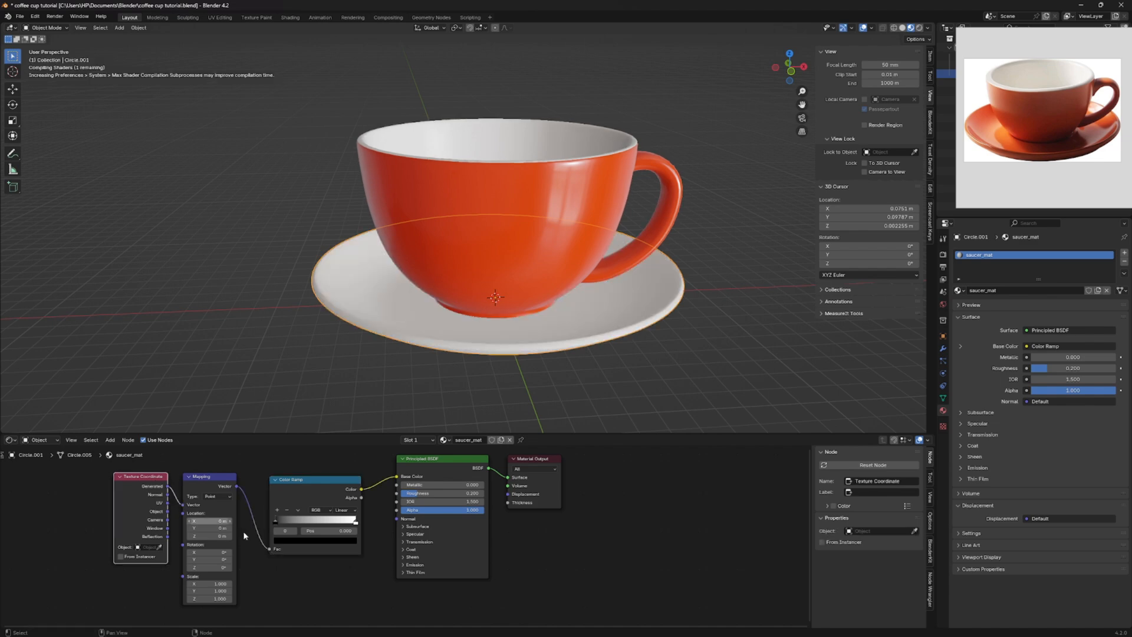
Step: Set the Color Ramp's black stop to hex E73003 and check the saucer's colour
left_click(298, 541)
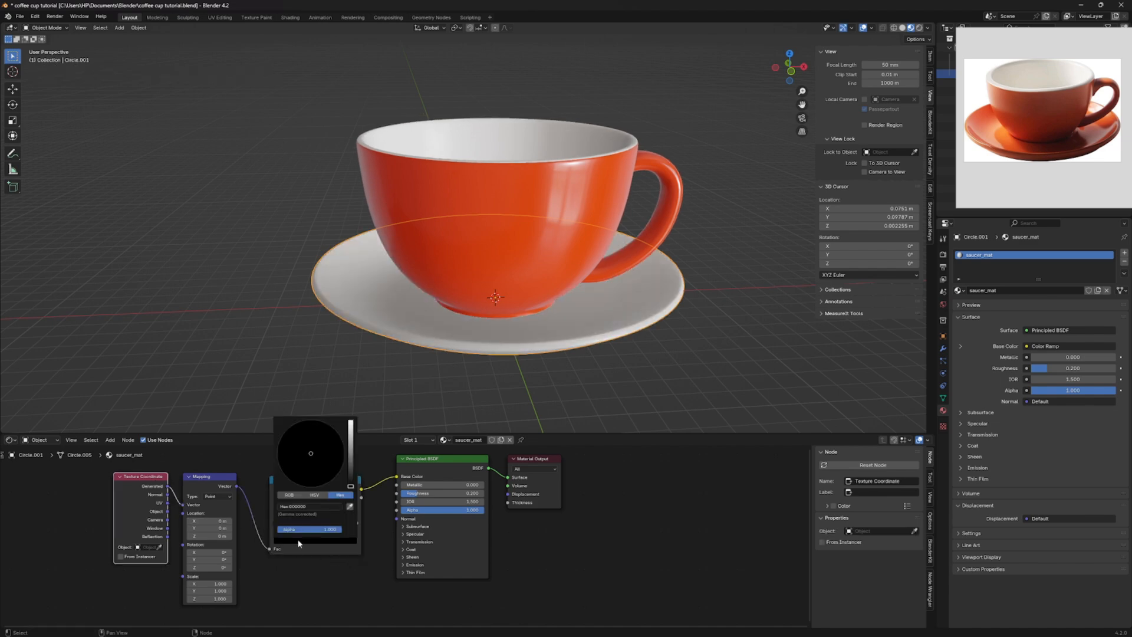
left_click(303, 508)
type("E73003")
key("Return")
scroll(465, 355, "down", 1)
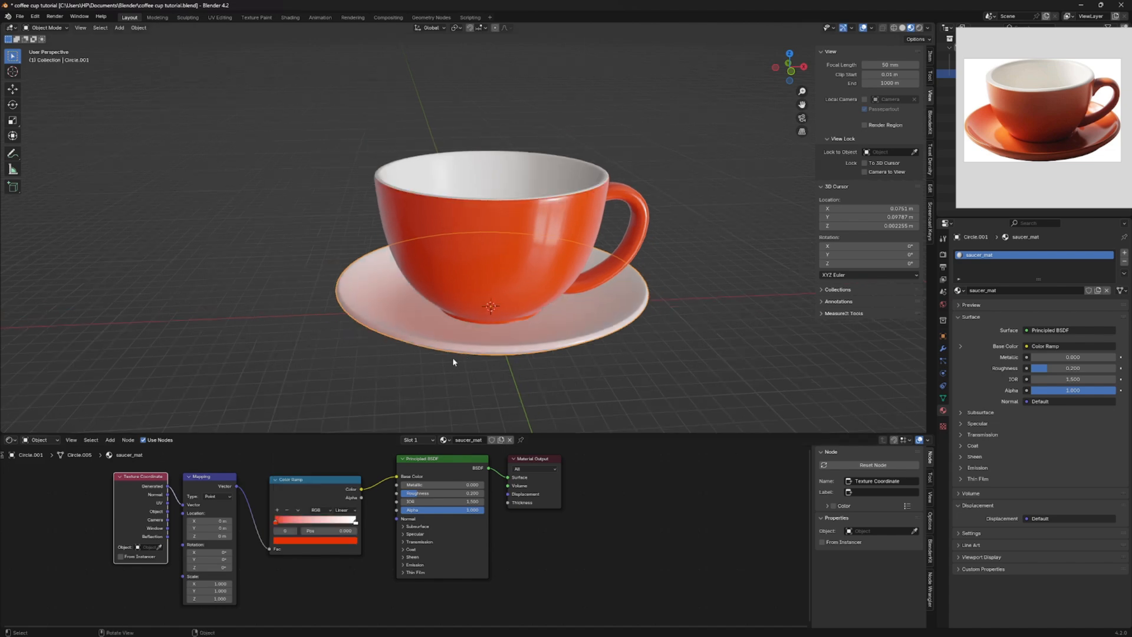
scroll(466, 342, "down", 1)
middle_click_drag(472, 324, 476, 353)
scroll(475, 354, "up", 1)
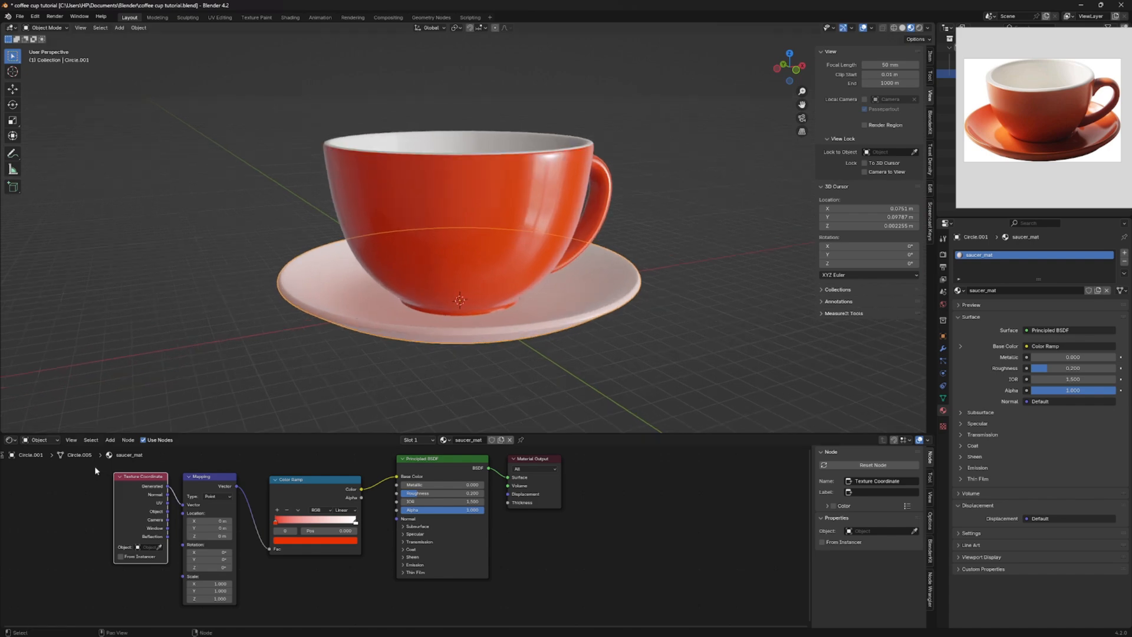
Step: Make room beside the Color Ramp and insert a Separate XYZ node between Mapping and Color Ramp
mouse_move(94, 470)
left_mouse_down()
mouse_move(221, 511)
mouse_move(97, 470)
left_mouse_up()
key("shift+a")
mouse_move(185, 524)
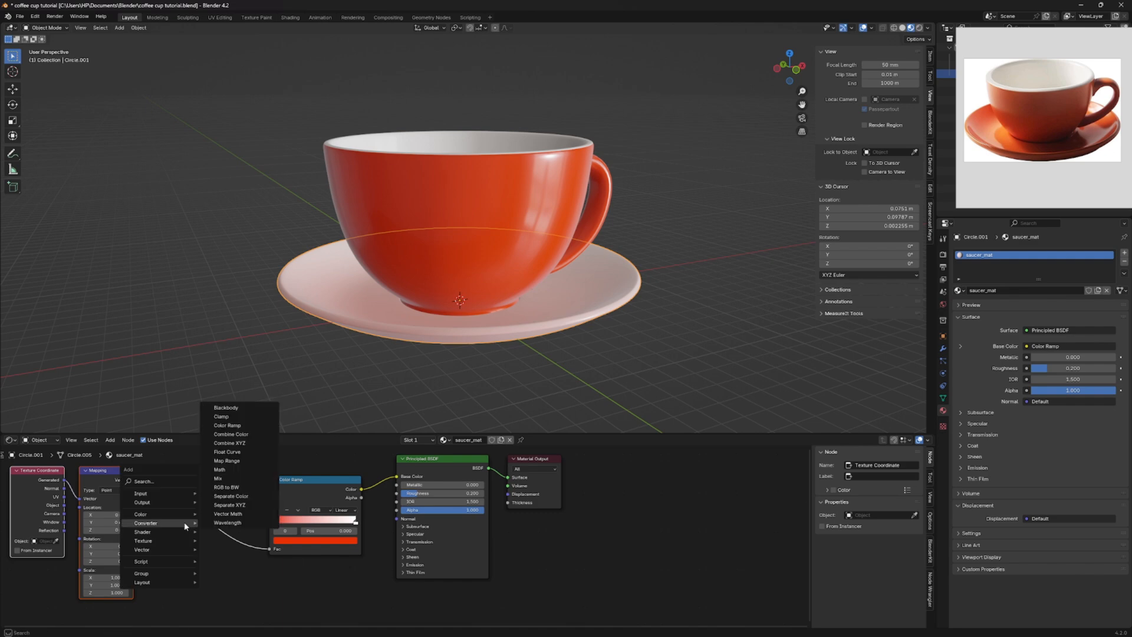
left_click(228, 505)
left_click(160, 479)
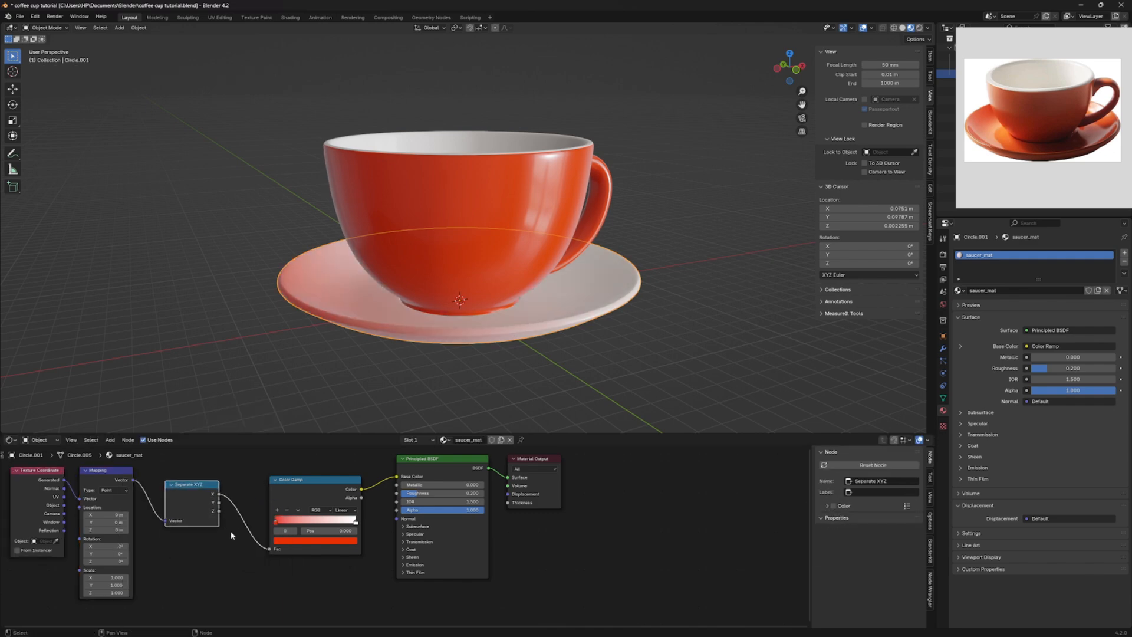
Step: Try the Separate XYZ Y output as the Color Ramp's factor, then connect the Z output instead
middle_click_drag(394, 380, 425, 352)
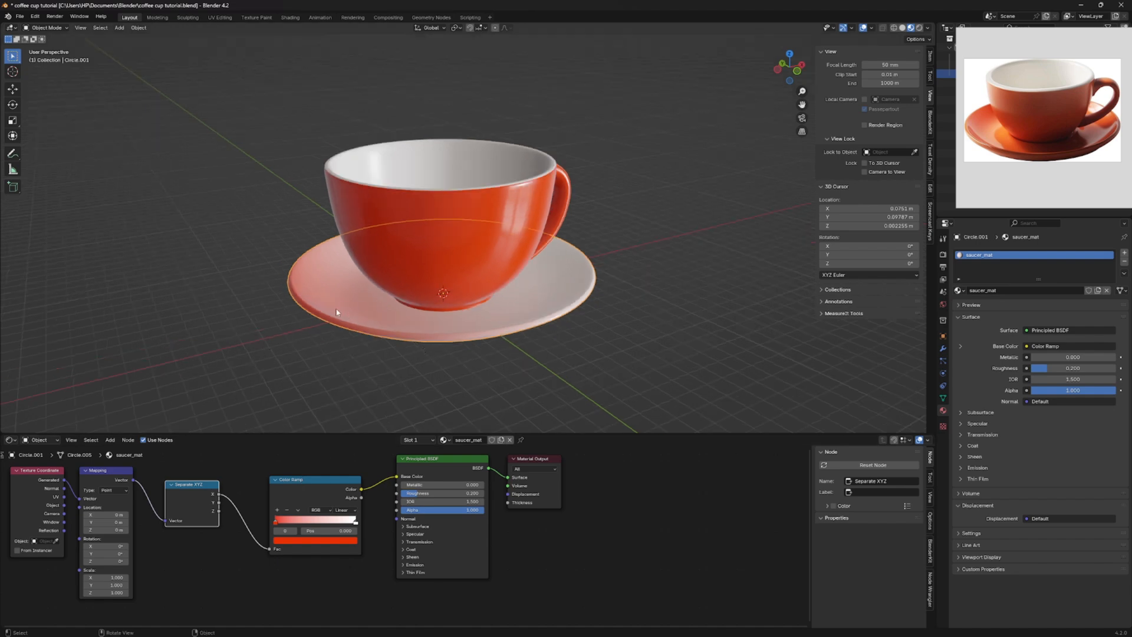
left_click_drag(221, 504, 270, 549)
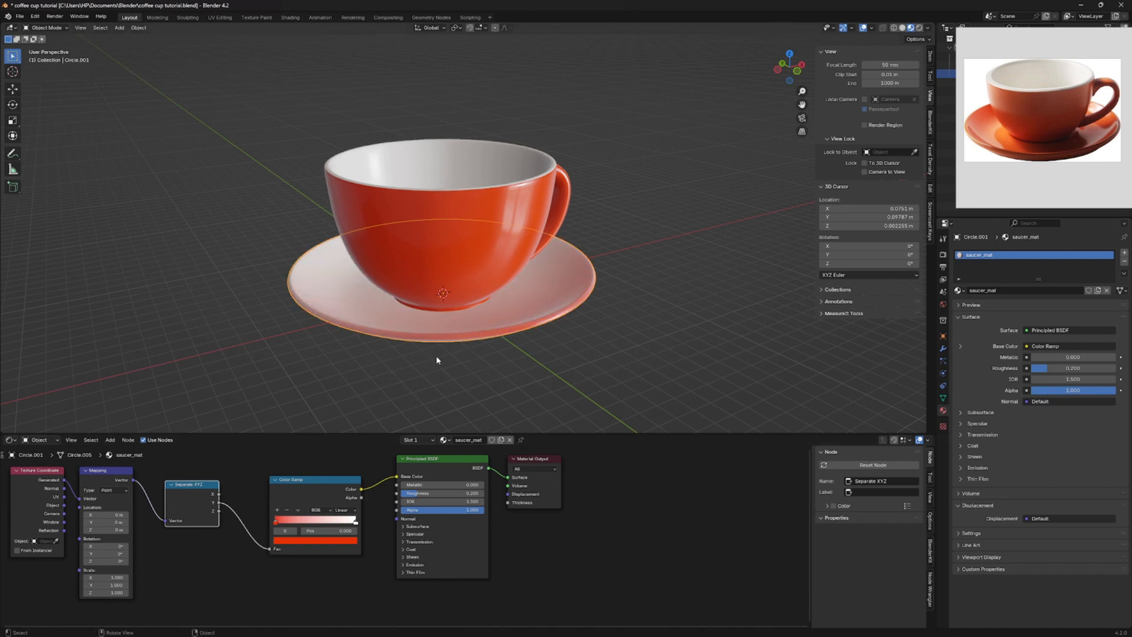
left_click_drag(220, 511, 269, 548)
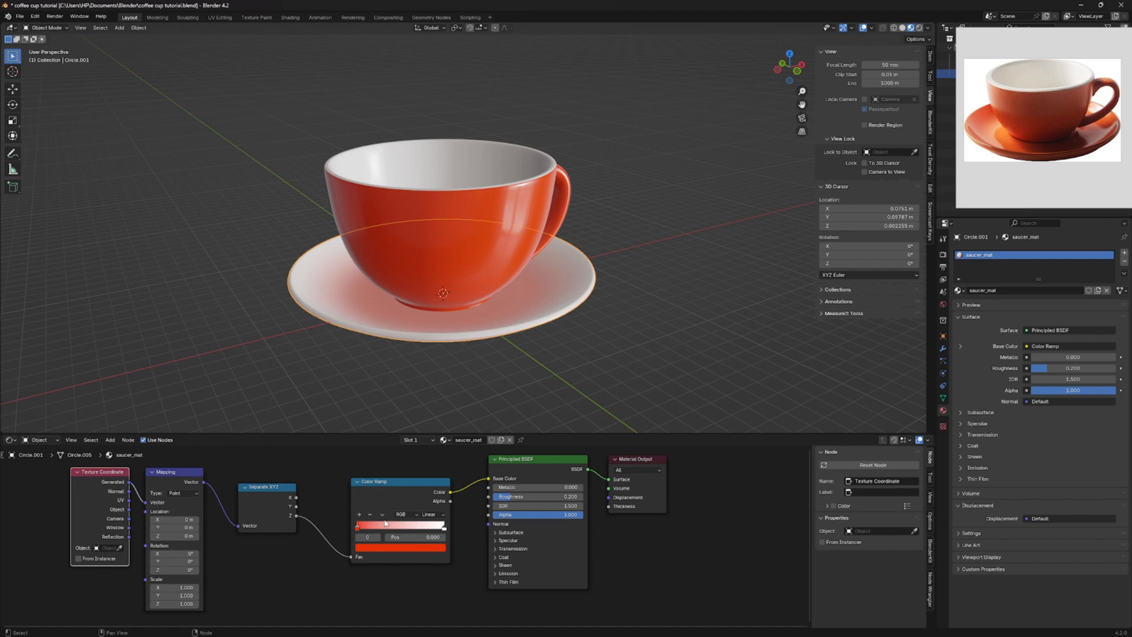
Step: Flip the Color Ramp and slide the red stop close to the white end
left_click(383, 515)
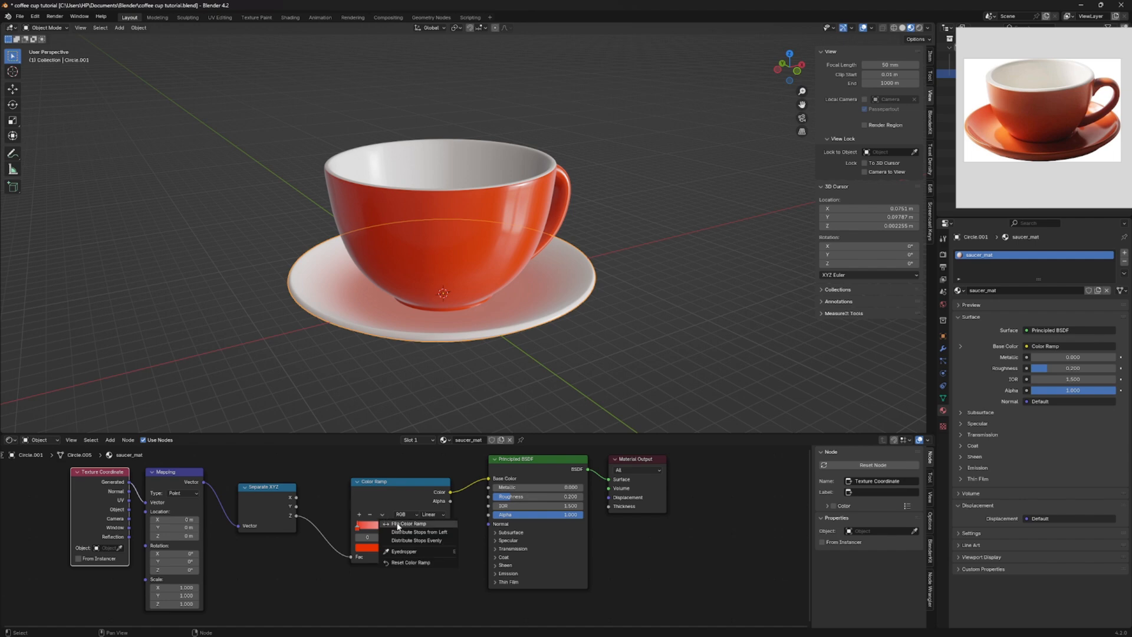
left_click(403, 560)
left_click_drag(445, 527, 377, 541)
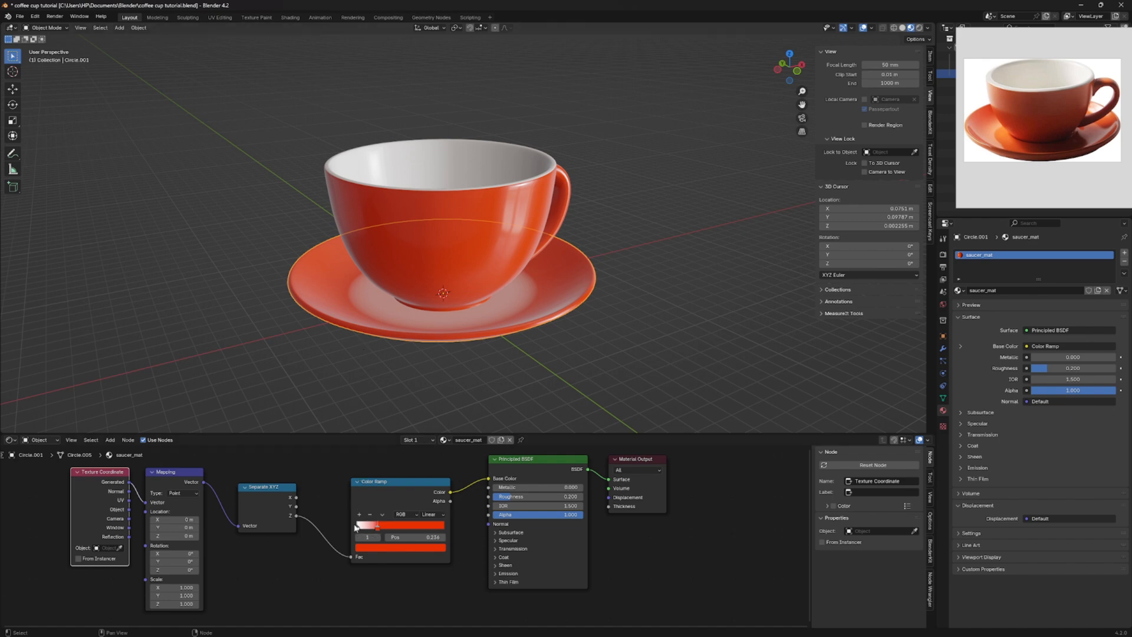
Step: Replace the Color Ramp's white stop colour with the copied red hex E73003
left_click(356, 526)
left_click(397, 548)
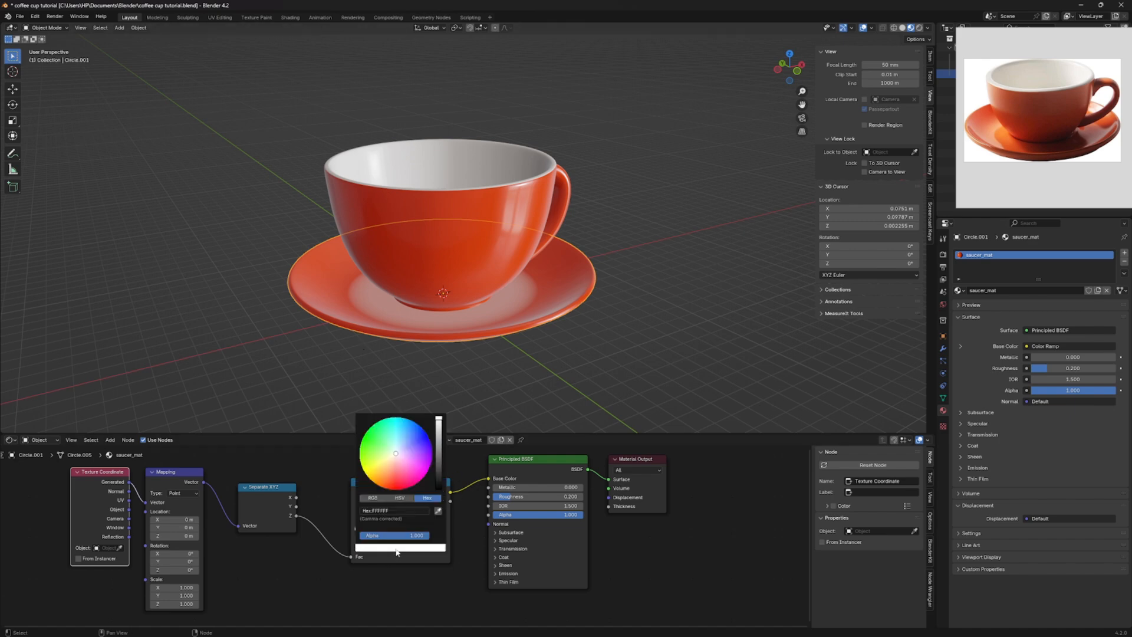
left_click(395, 509)
key("ctrl+v")
key("Return")
Step: Shift the first stop's hue to orange and move the red stop to about 0.35 to enlarge the saucer's orange centre
left_click(384, 548)
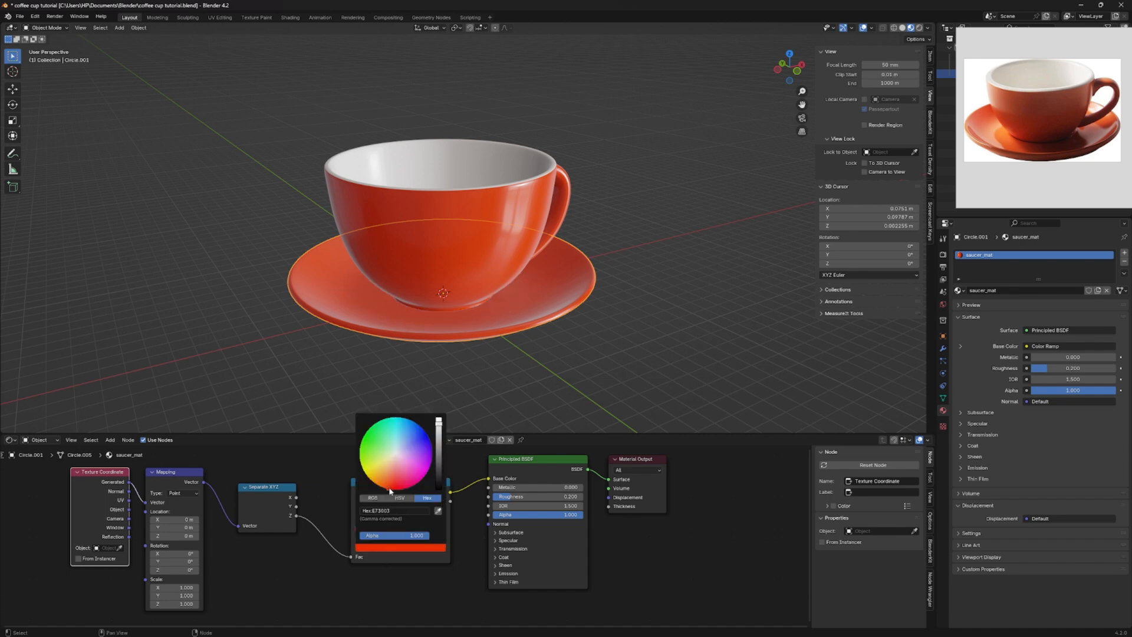
left_click(386, 484)
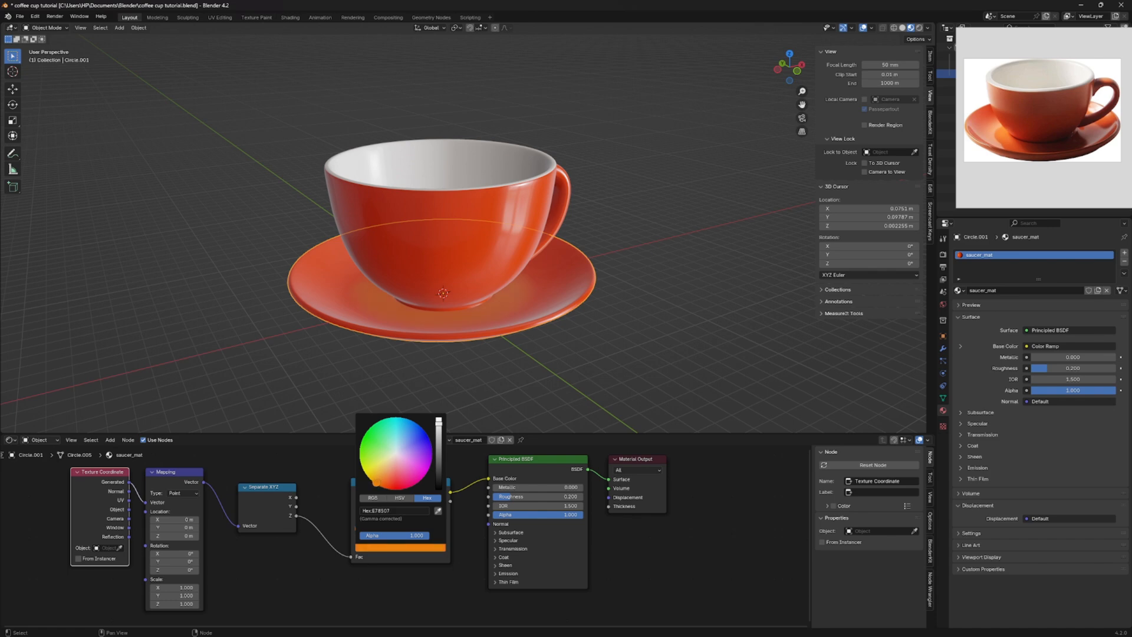
left_click_drag(379, 481, 378, 479)
middle_click_drag(442, 366, 450, 353)
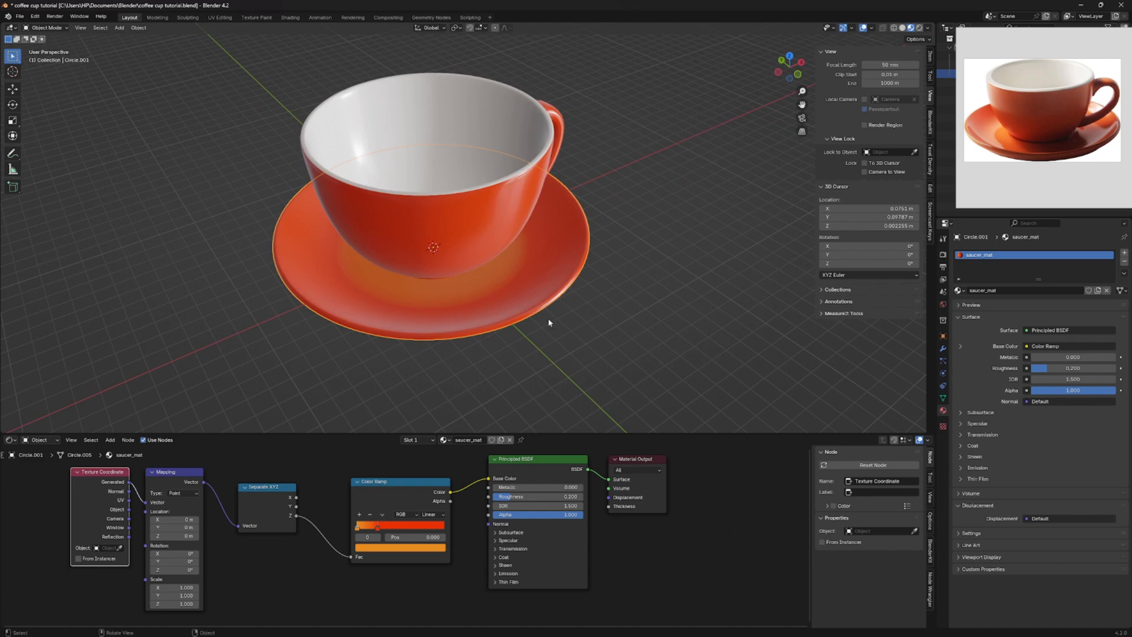
left_click(378, 527)
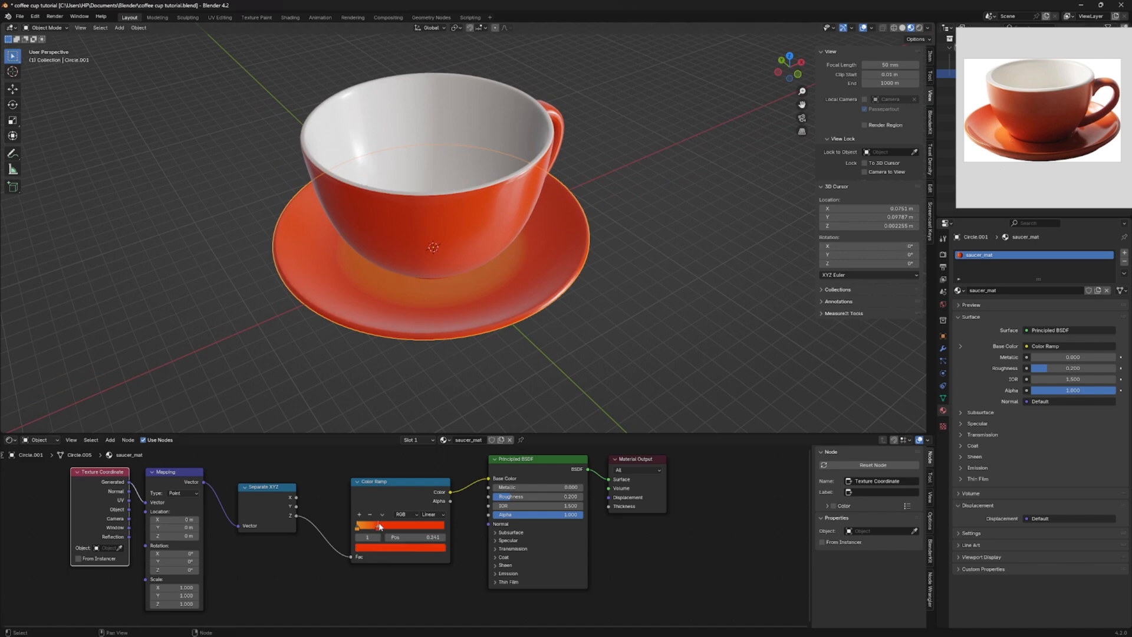
left_click_drag(380, 527, 389, 526)
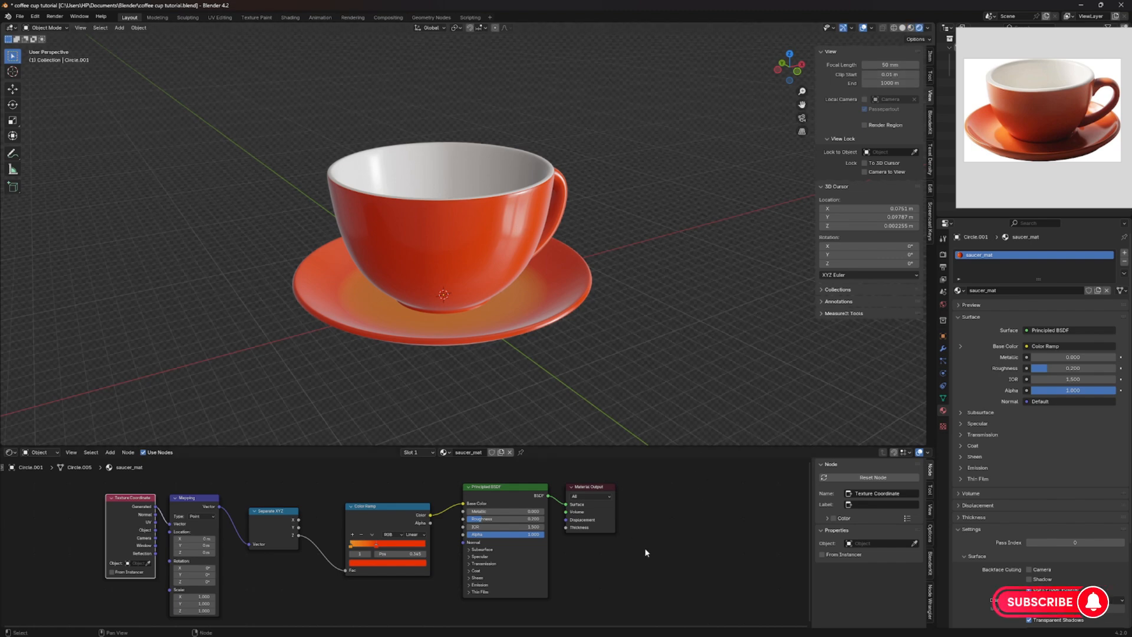
Step: Switch the Shader Editor to World and delete the Texture Coordinate, Mapping and Environment Texture nodes
left_click(50, 455)
left_click(48, 486)
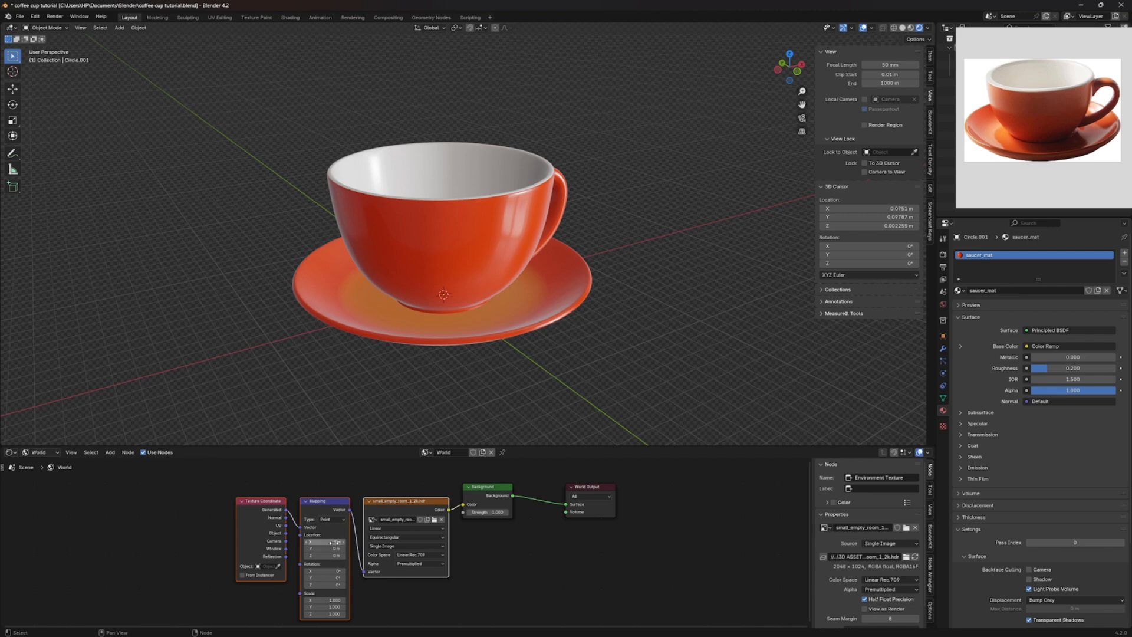
left_click(213, 488)
left_click_drag(212, 488, 498, 586)
key("Delete")
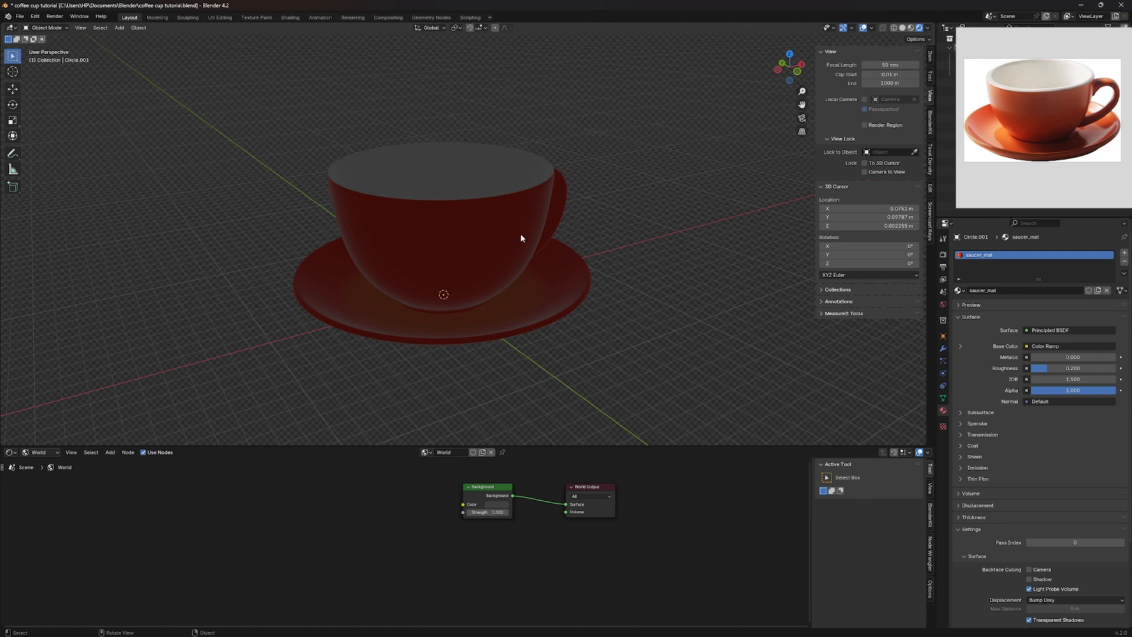
Step: Add a Node Wrangler environment texture setup to the Background node with small_empty_room_1_2k.hdr and check the viewport's Scene World option
left_click(494, 490)
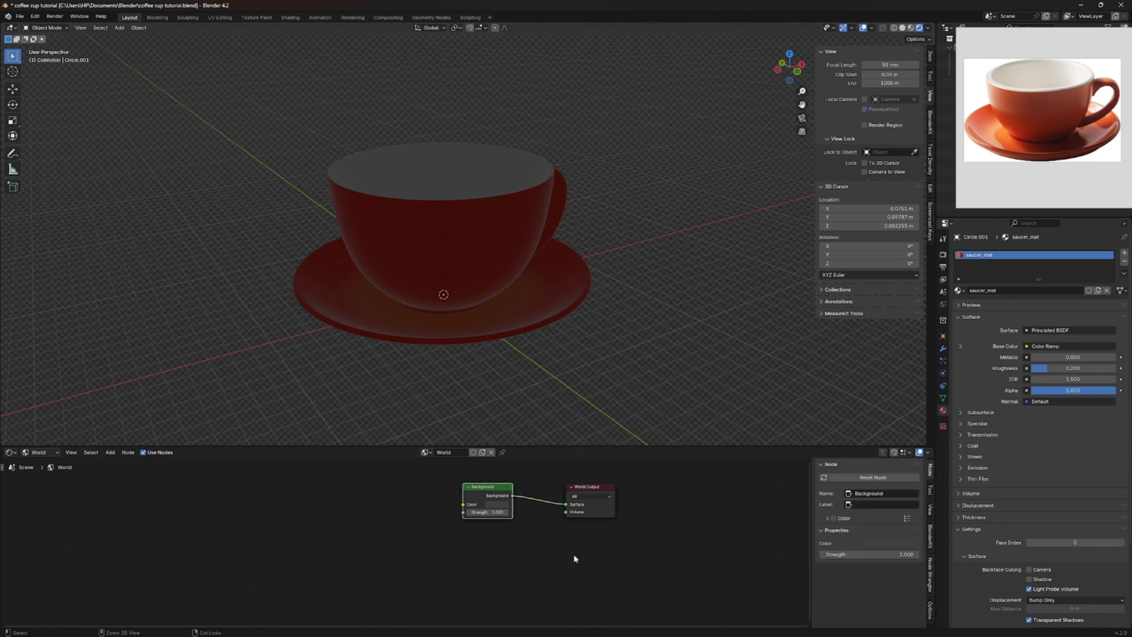
key("ctrl+t")
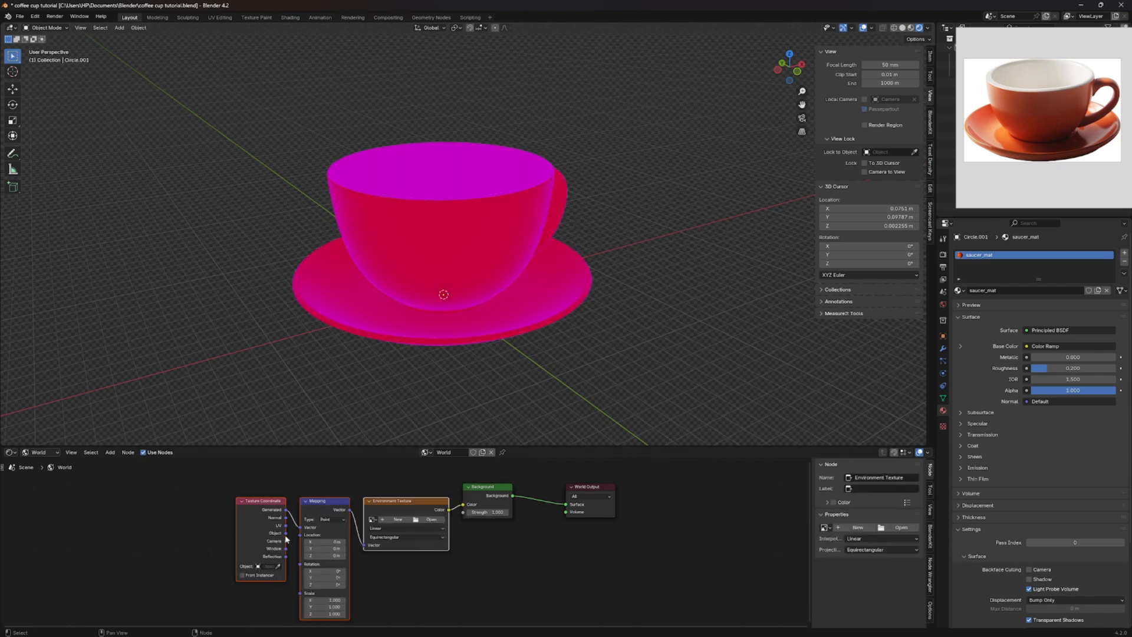
left_click(427, 522)
left_click(364, 403)
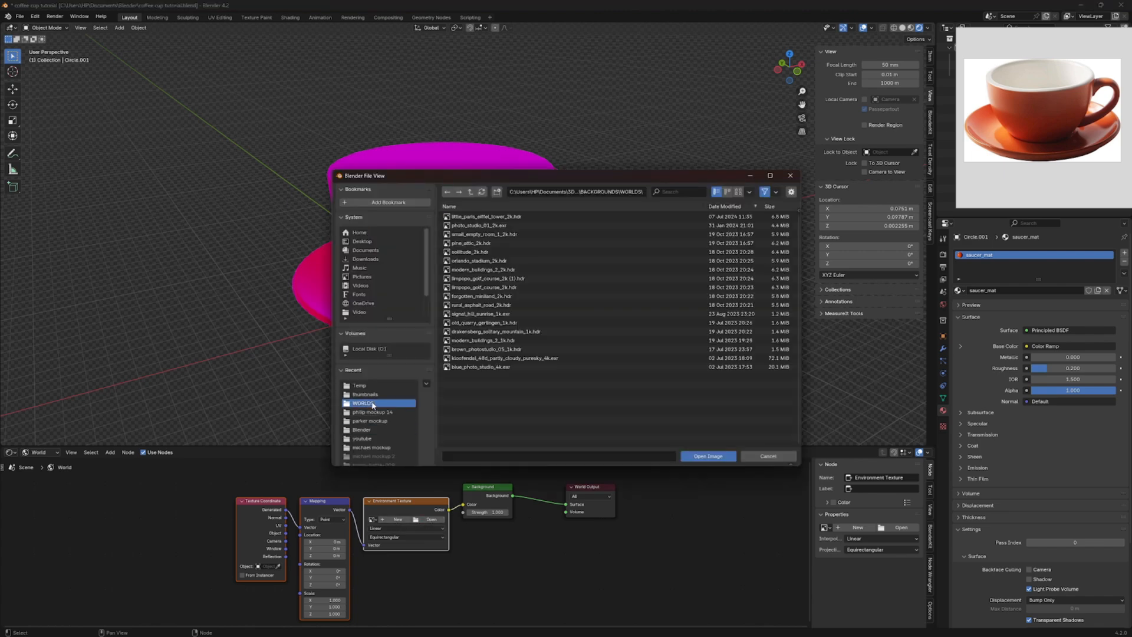
left_click(474, 235)
double_click(474, 236)
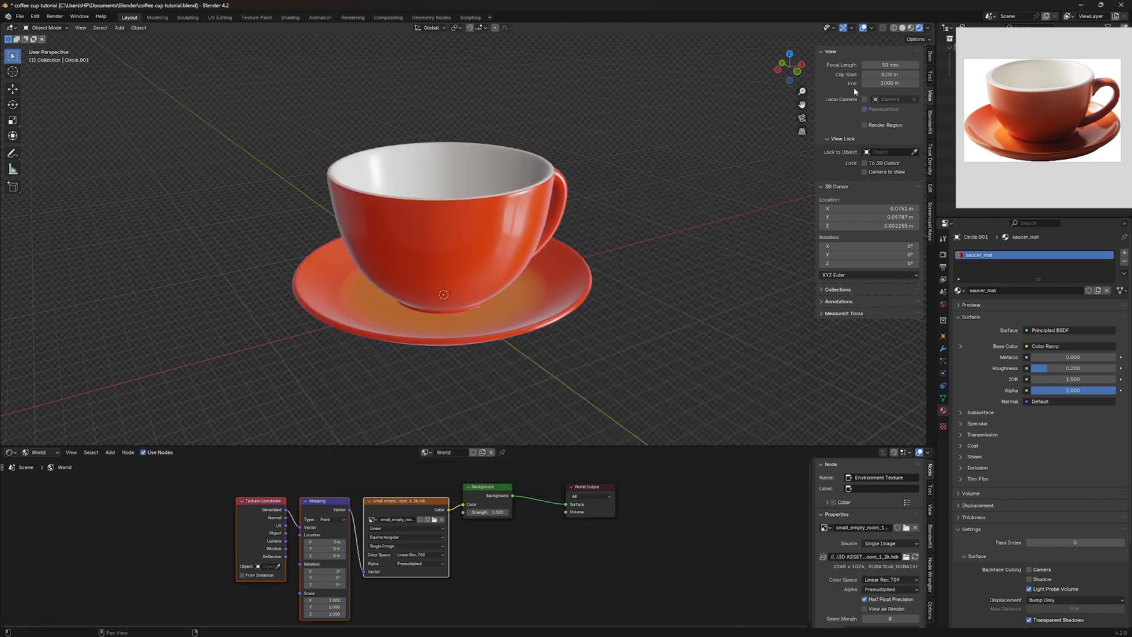
left_click(927, 28)
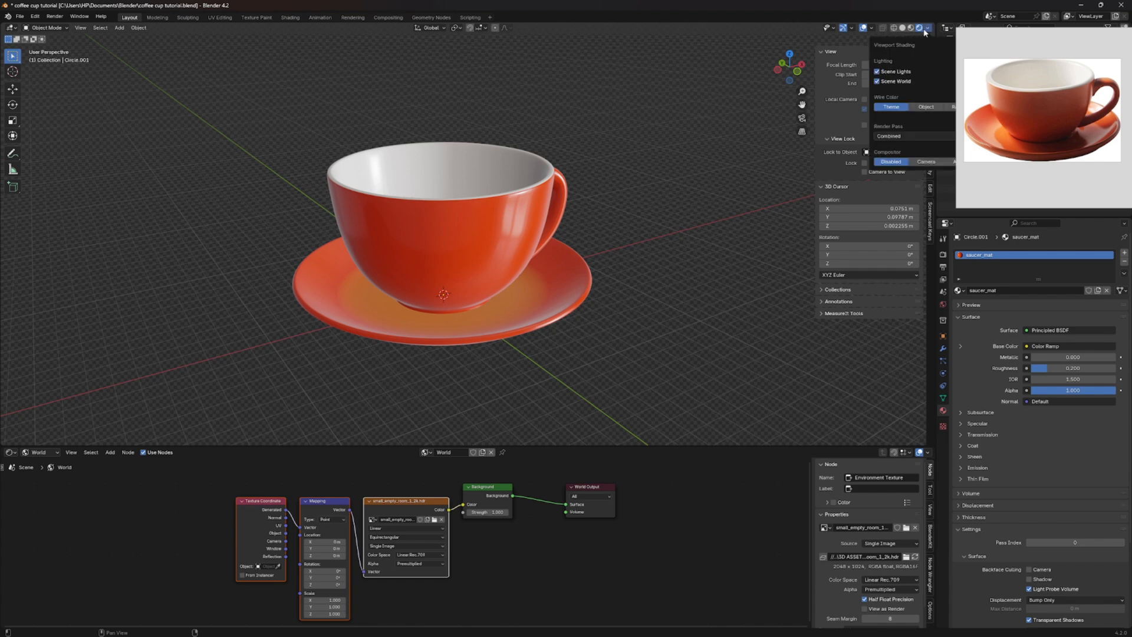
Step: Add a plane beneath the cup and saucer and scale it up into a large floor
middle_click_drag(538, 378, 525, 380)
key("shift+a")
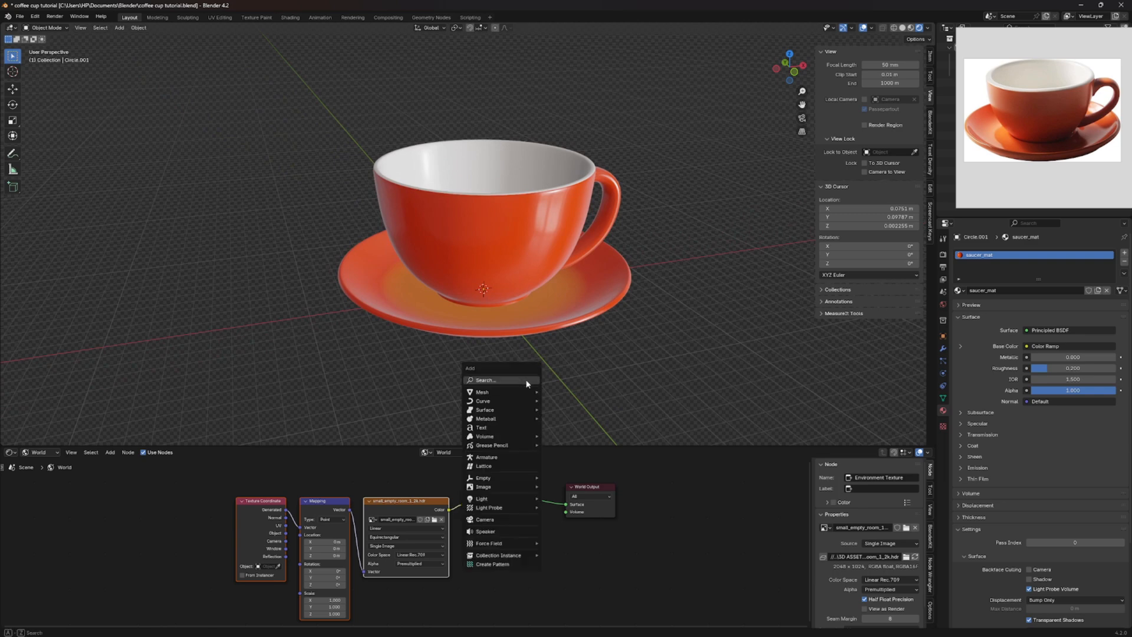
mouse_move(515, 392)
left_click(563, 392)
key("s")
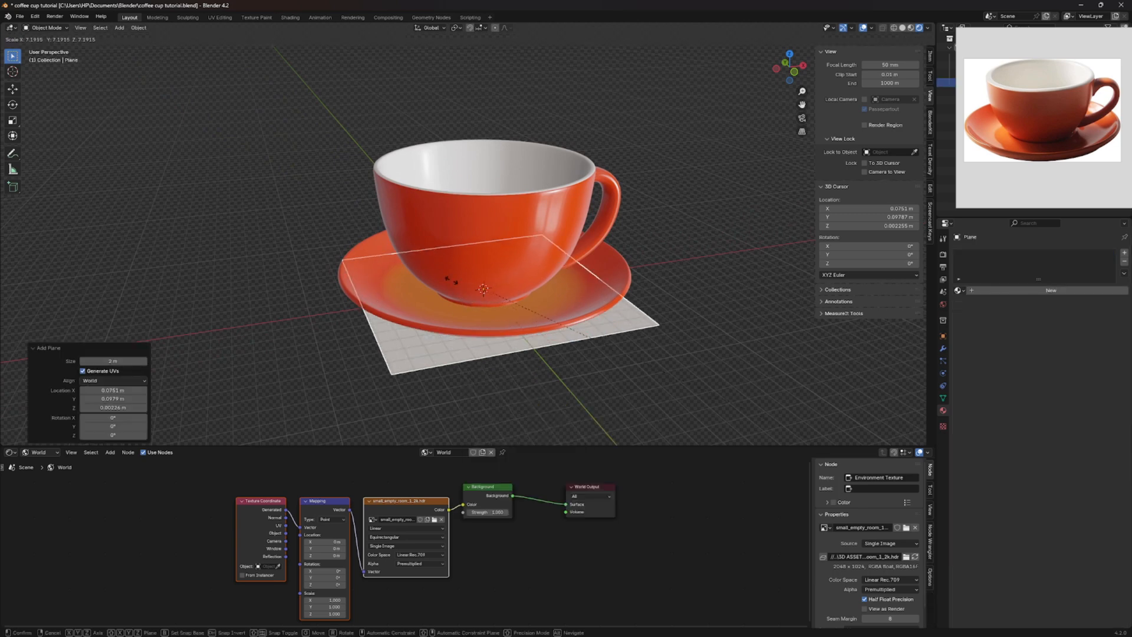
left_click(318, 259)
scroll(319, 260, "down", 4)
key("s")
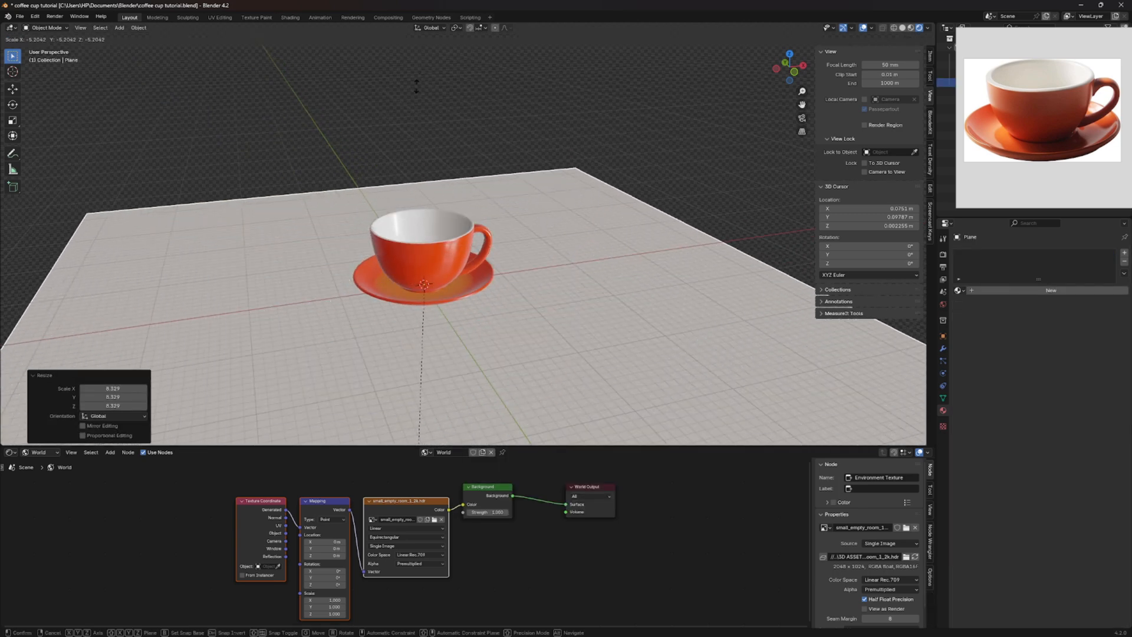
left_click(329, 146)
Step: Extrude the plane's back edge upward along Z to form a tall backdrop wall
key("Tab")
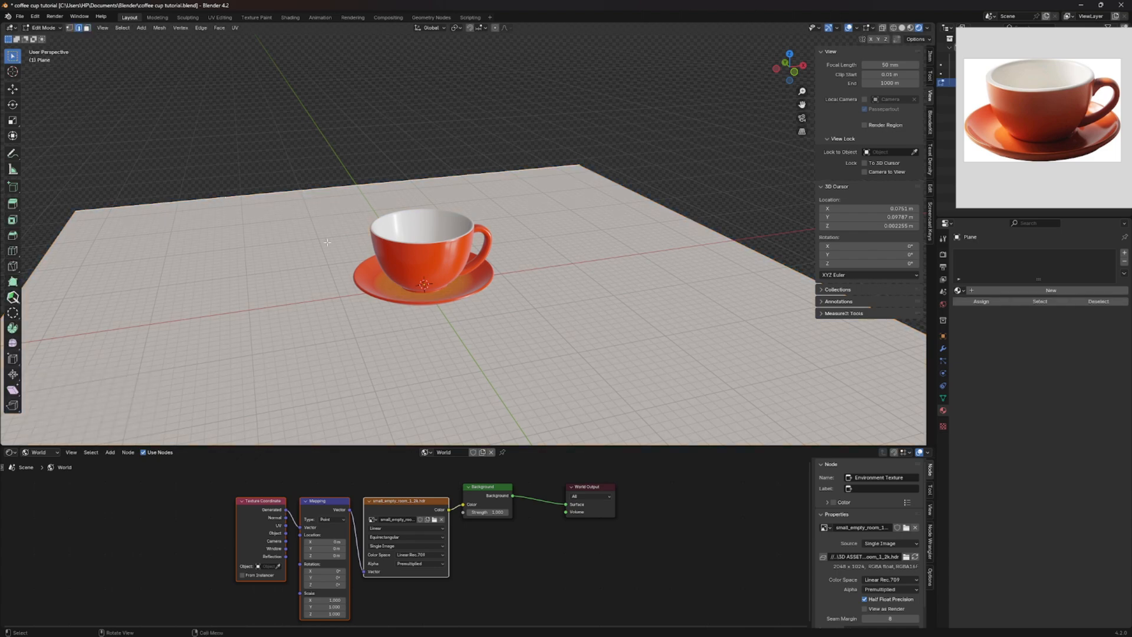
scroll(327, 242, "down", 3)
key("e")
key("z")
left_click(495, 71)
Step: Bevel the fold between floor and wall into a many-segment curve and shade the backdrop smooth
left_click(448, 199)
key("ctrl+b")
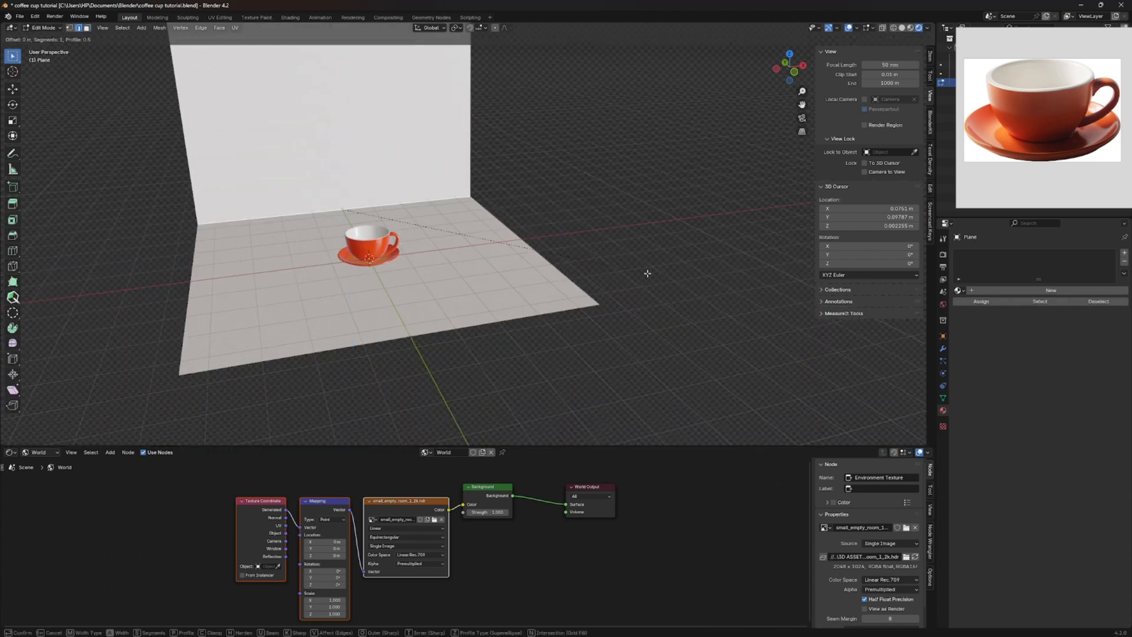
scroll(728, 295, "up", 15)
left_click(727, 295)
key("Tab")
right_click(308, 125)
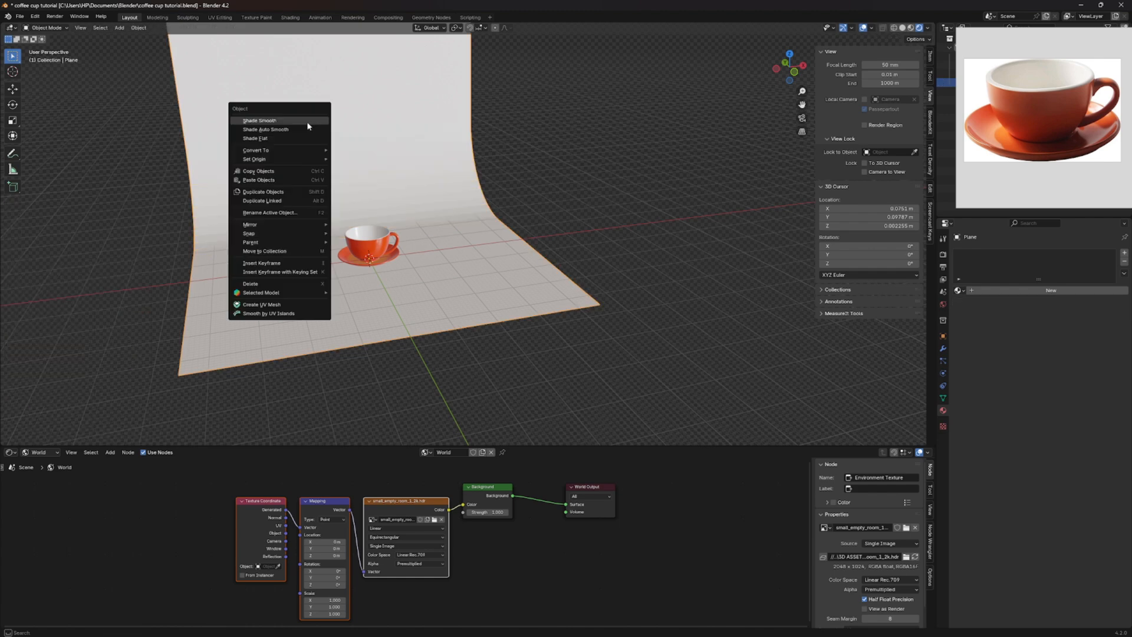
left_click(308, 125)
scroll(437, 248, "up", 3)
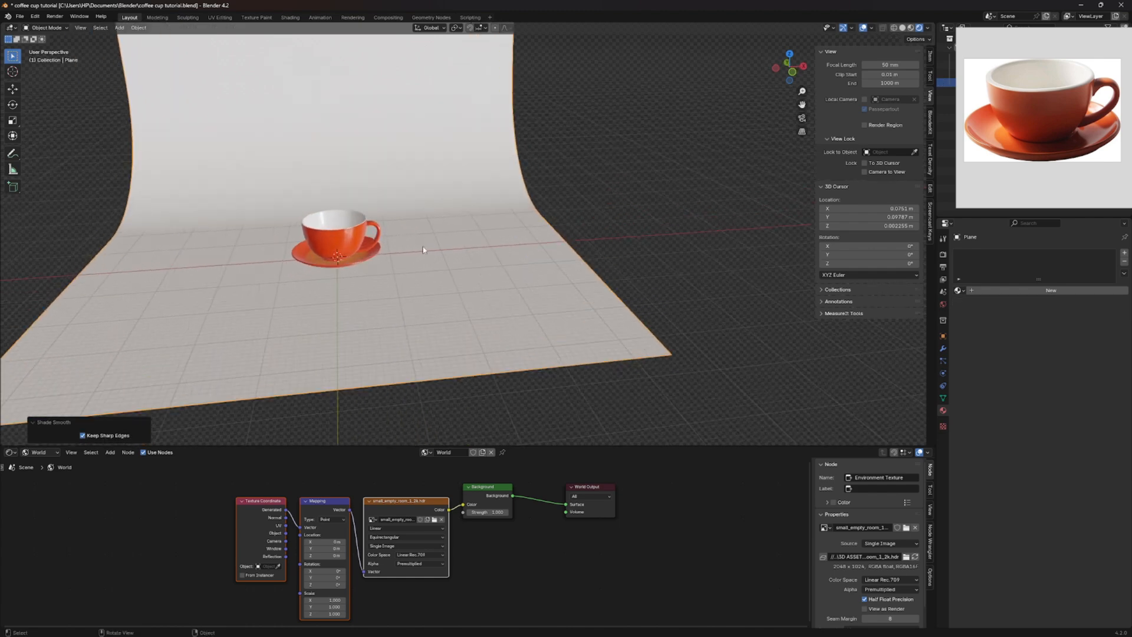
middle_click_drag(423, 250, 498, 268, "shift")
Step: Move the reference image off the object list, frame the cup and saucer through the view-locked camera, and select the camera
left_click_drag(994, 80, 989, 193)
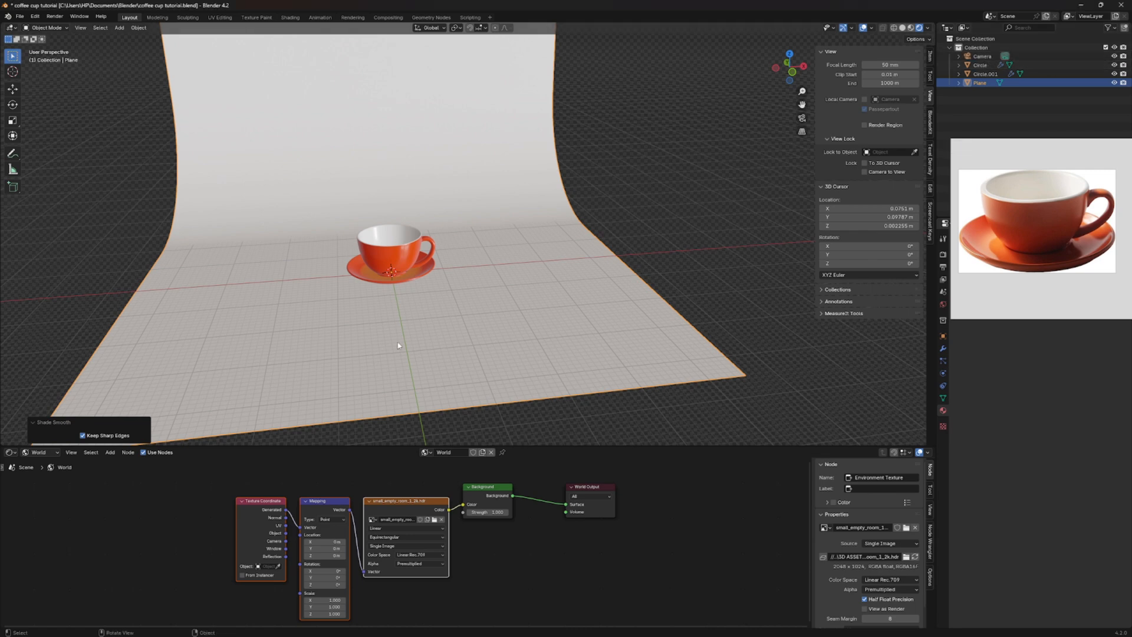
key("KP_0")
left_click(865, 172)
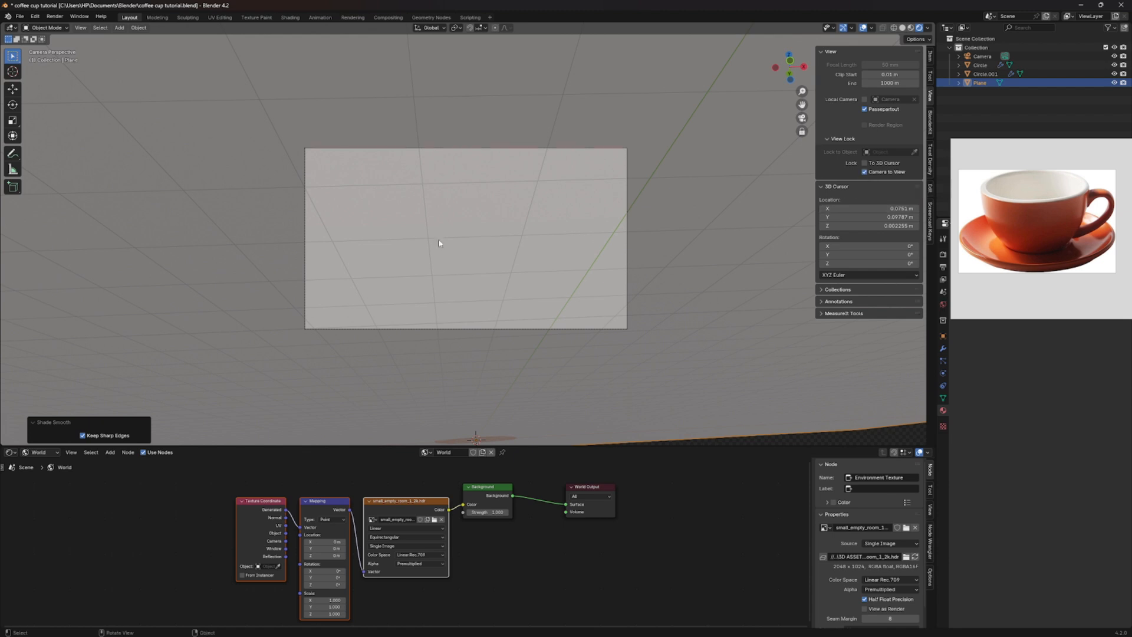
mouse_move(440, 242)
middle_mouse_down()
mouse_move(440, 253)
mouse_move(447, 235)
mouse_move(501, 433)
mouse_move(472, 248)
mouse_move(529, 273)
mouse_move(503, 283)
mouse_move(460, 241)
middle_mouse_up()
left_click(982, 56)
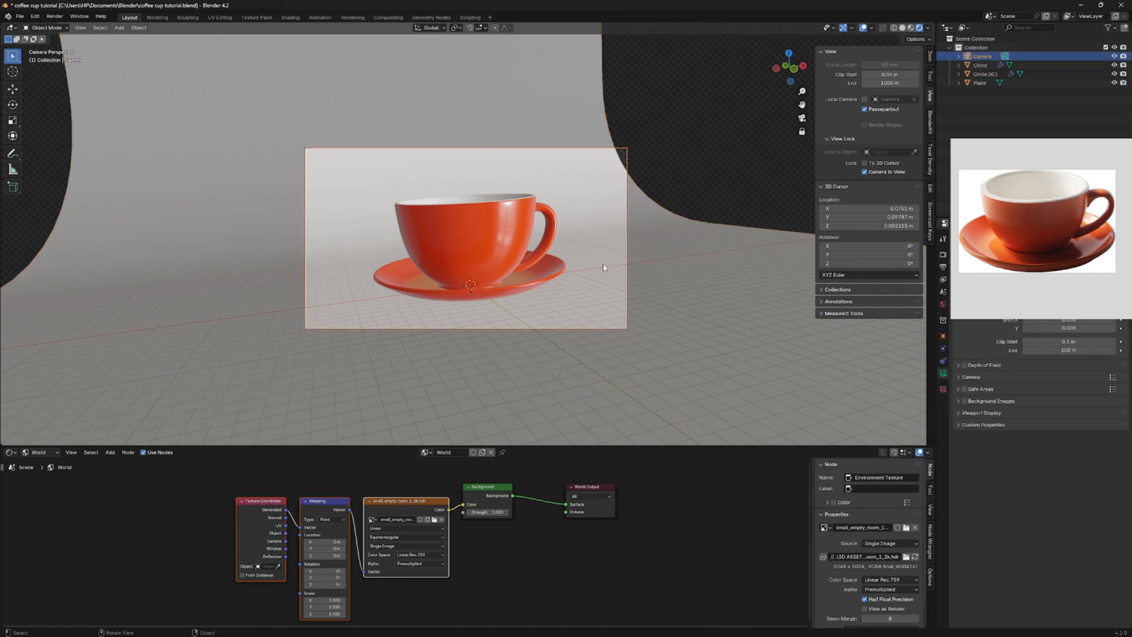
Step: Roll the camera slightly to level the shot and reframe the cup and saucer from a slightly higher angle
key("r")
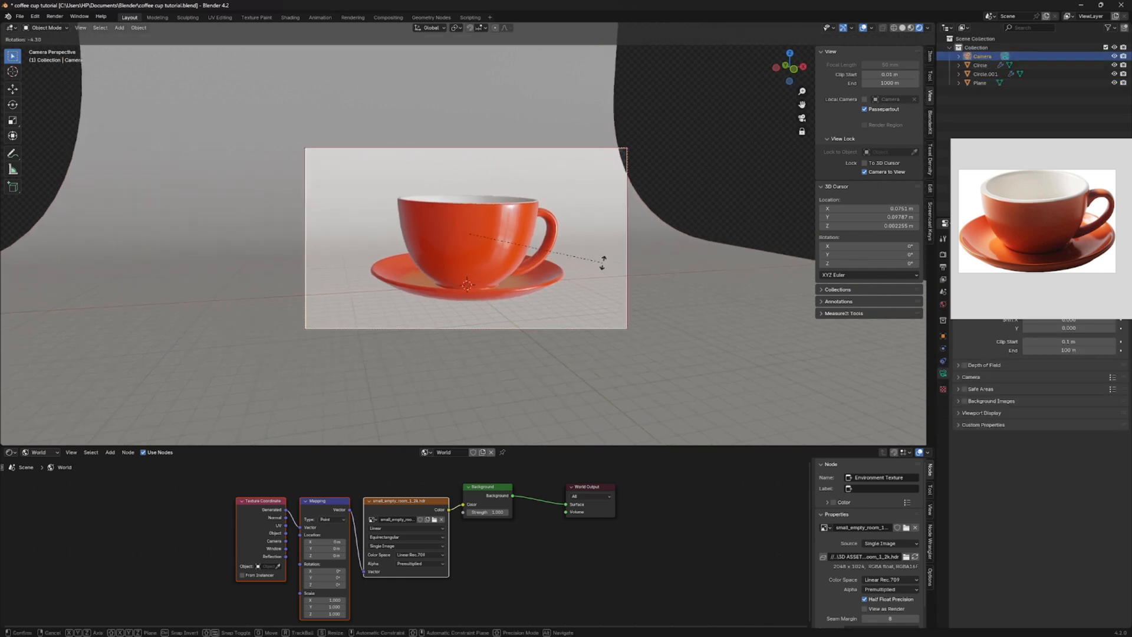
left_click(603, 264)
mouse_move(500, 247)
middle_mouse_down()
mouse_move(494, 272)
mouse_move(480, 238)
mouse_move(485, 249)
middle_mouse_up()
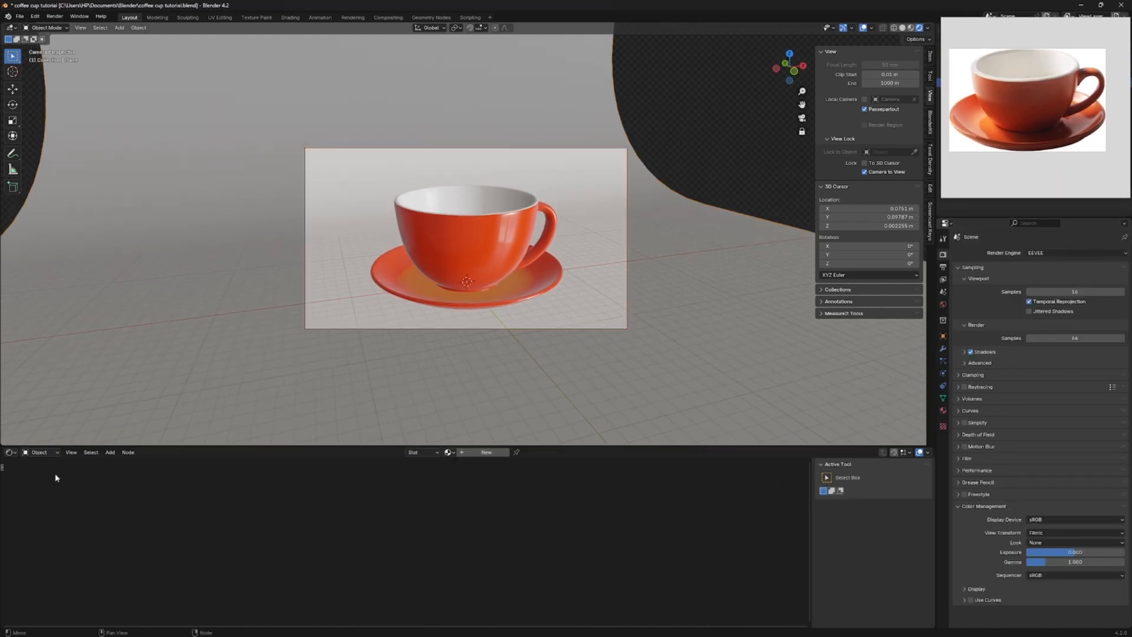
Step: Give the curved backdrop a new material with a warm beige base colour
left_click(476, 452)
left_click(515, 504)
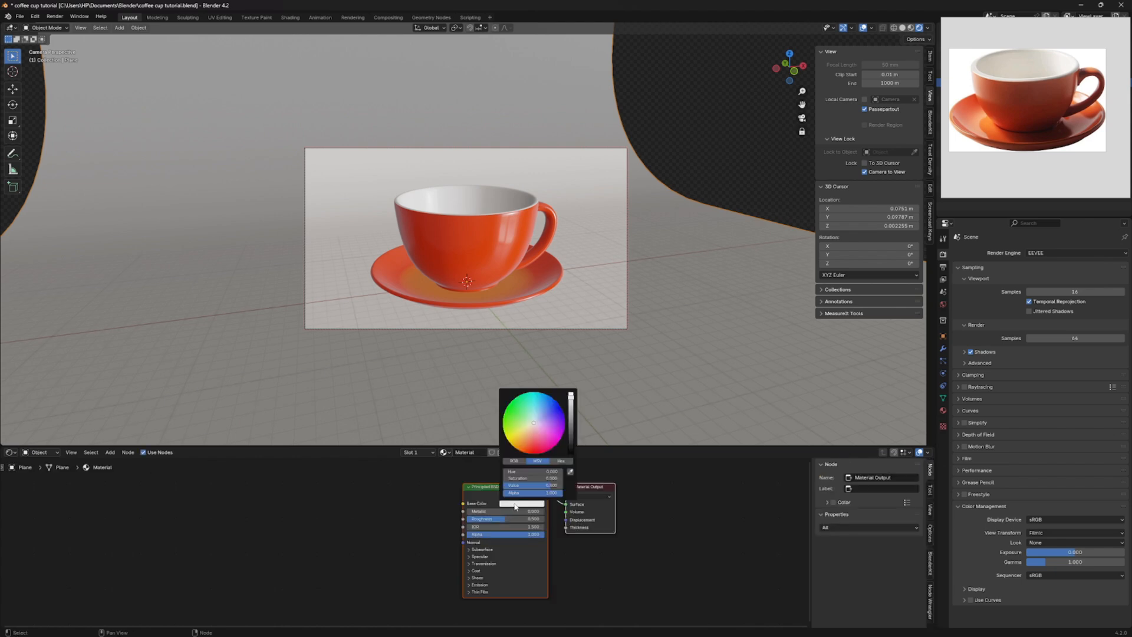
left_click(561, 460)
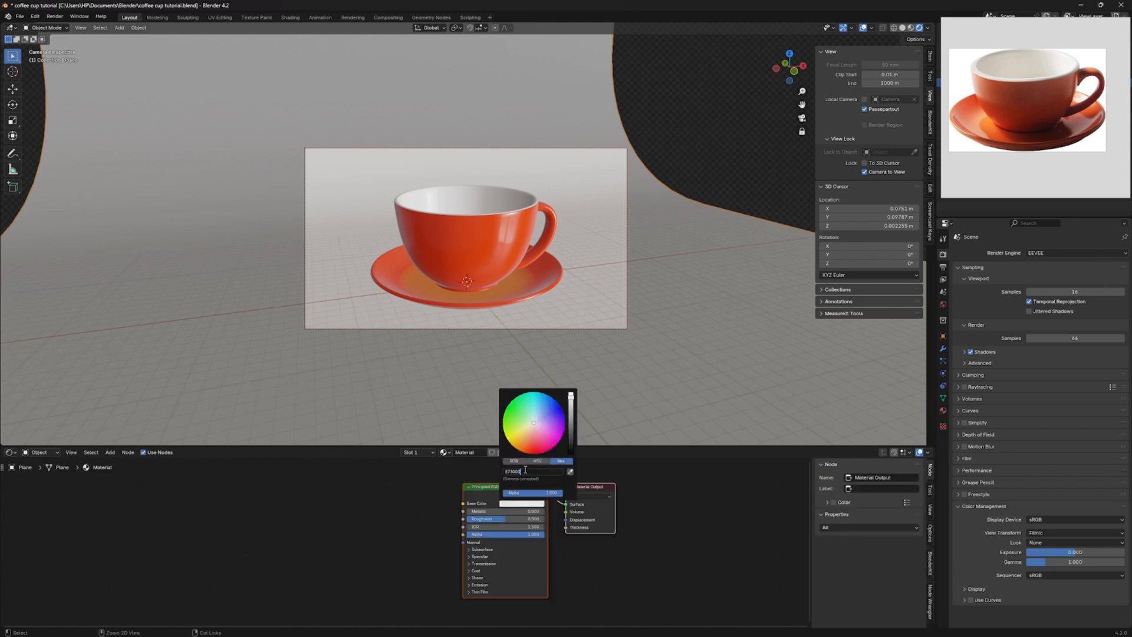
key("Return")
left_click_drag(528, 456, 531, 433)
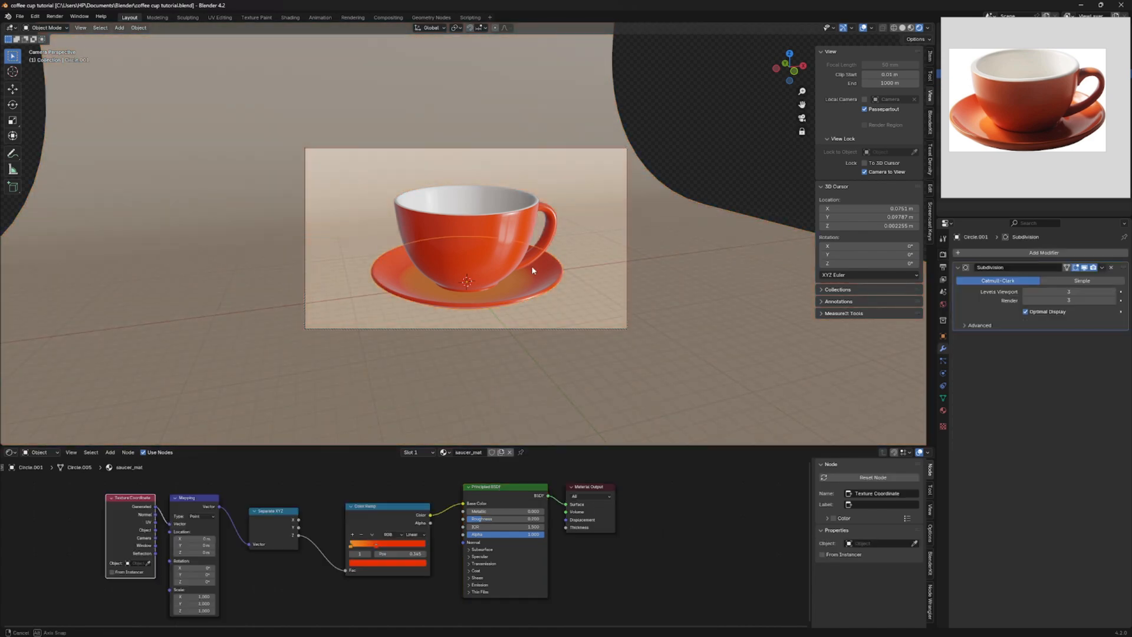
Step: Reframe the cup and saucer more frontally through the camera and switch the render engine to Cycles
middle_click_drag(517, 268, 510, 272)
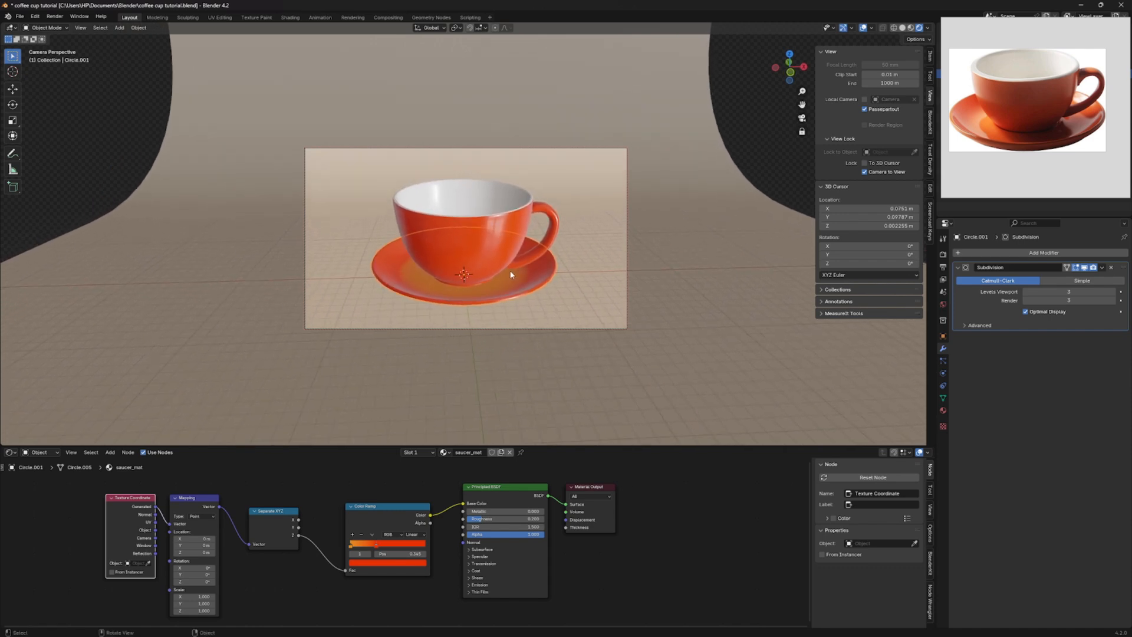
left_click(943, 254)
left_click(1043, 253)
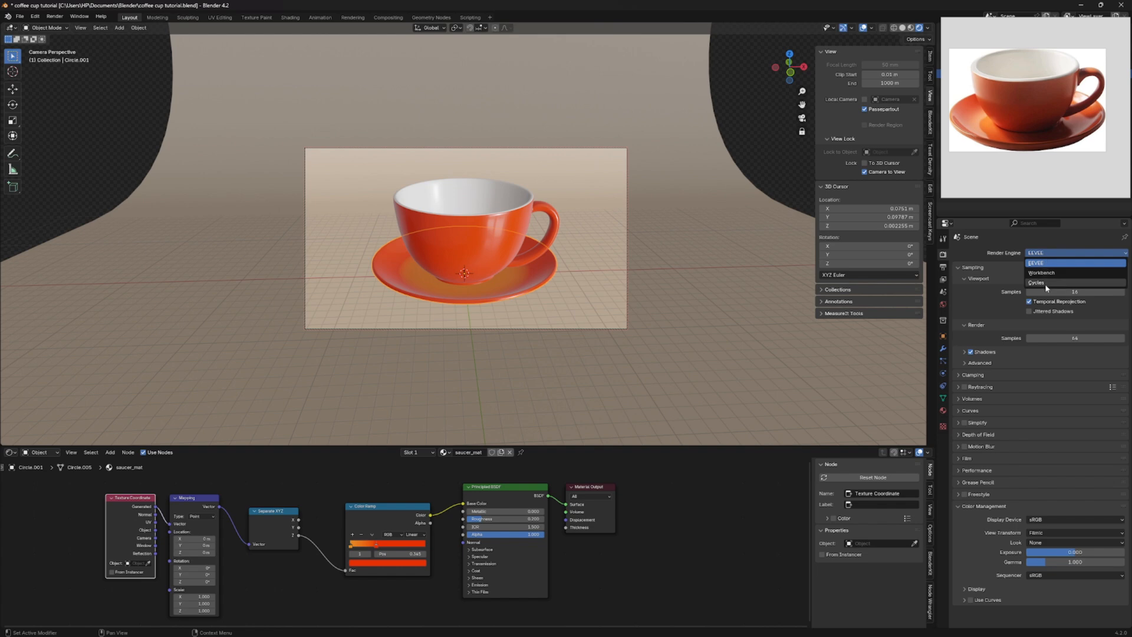
left_click(1045, 284)
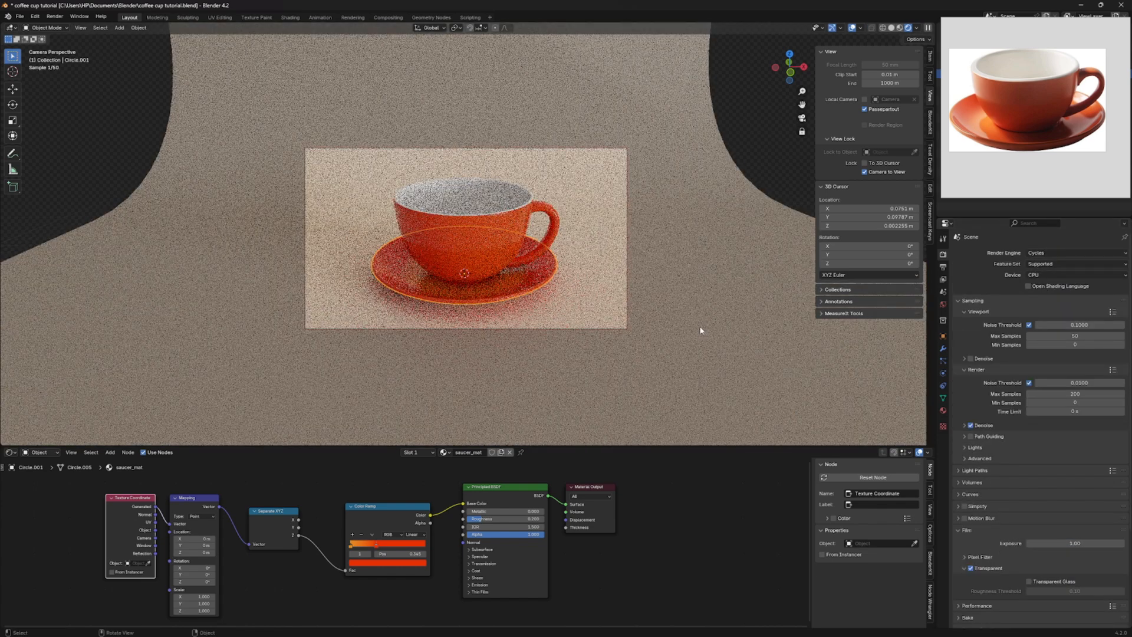